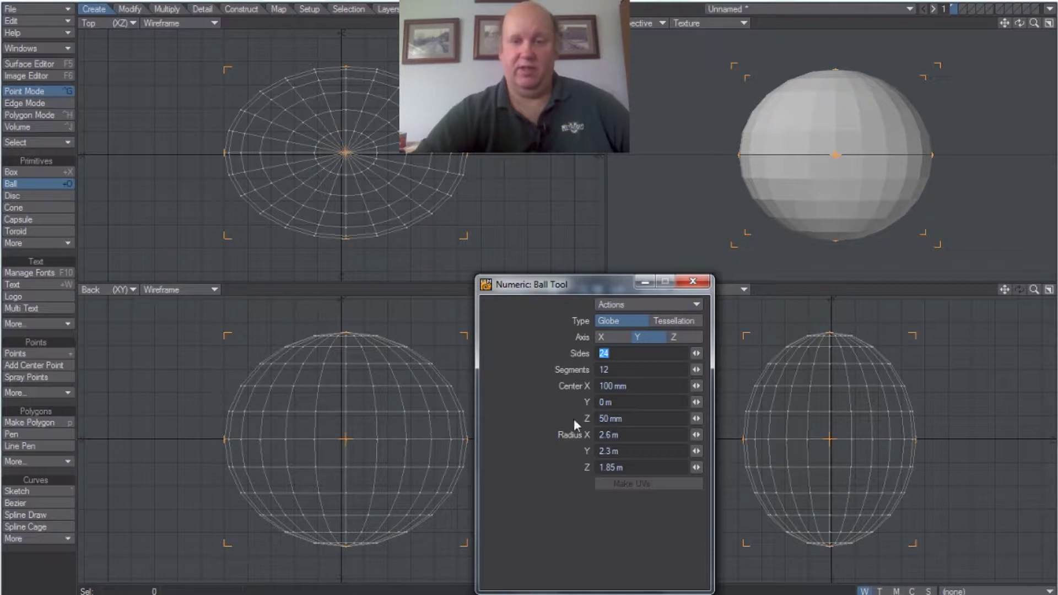
# Set the ball's X, Y and Z radii to 3 m each.
pyautogui.click(597, 434)
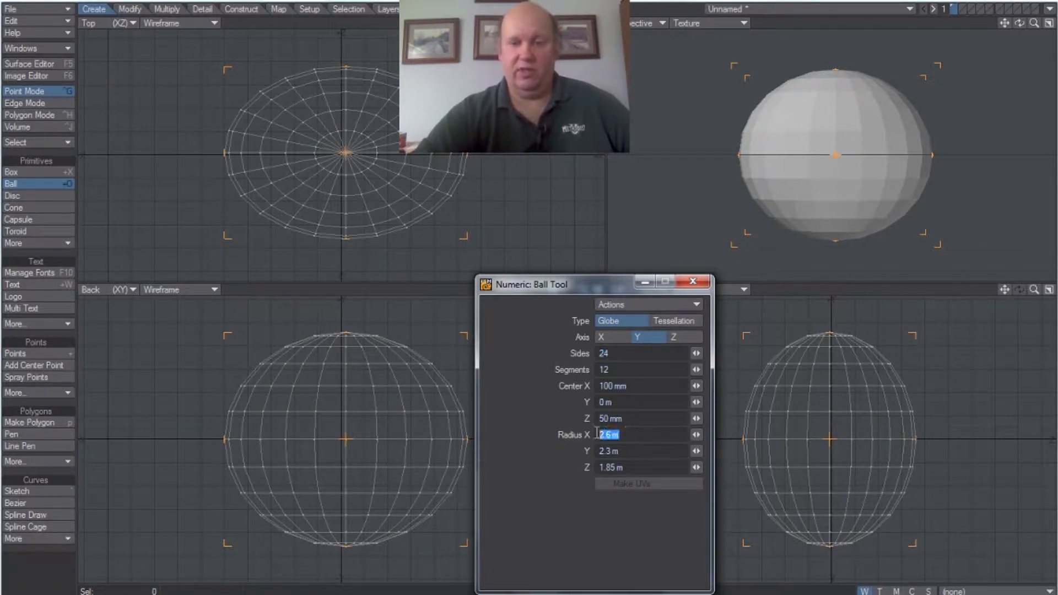
pyautogui.write('3')
pyautogui.press('Tab')
pyautogui.write('3')
pyautogui.press('Tab')
pyautogui.write('3')
pyautogui.press('Tab')
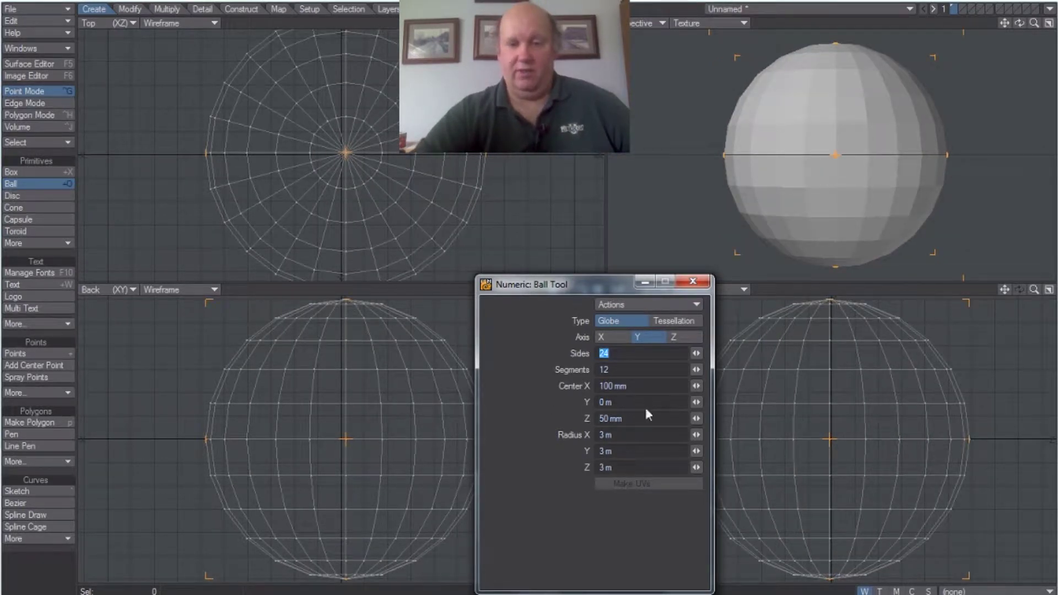
pyautogui.press('Return')
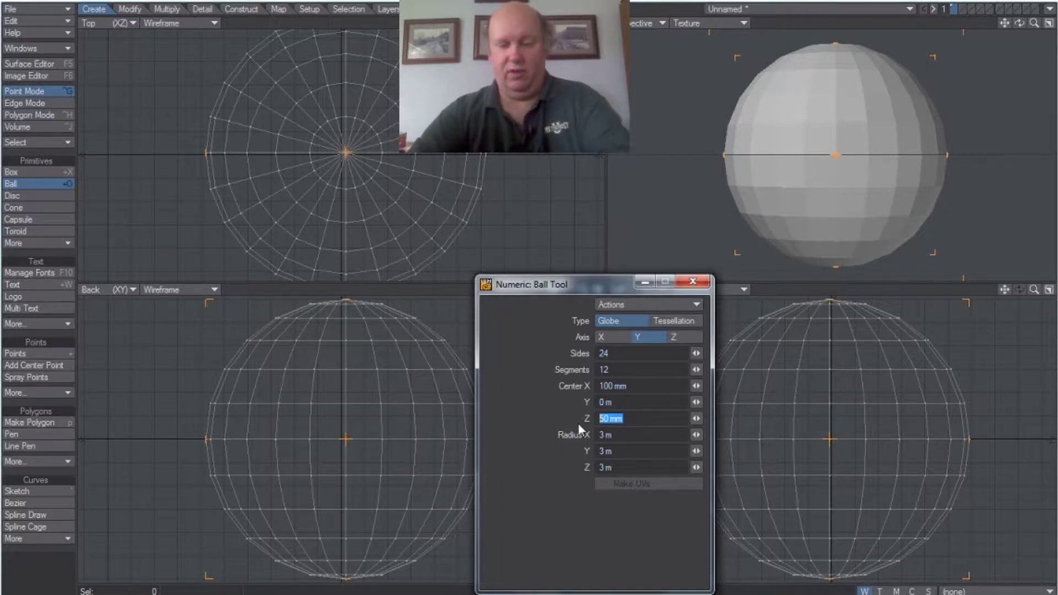
# Center the ball at the origin by setting its Z and X center values to 0.
pyautogui.write('0')
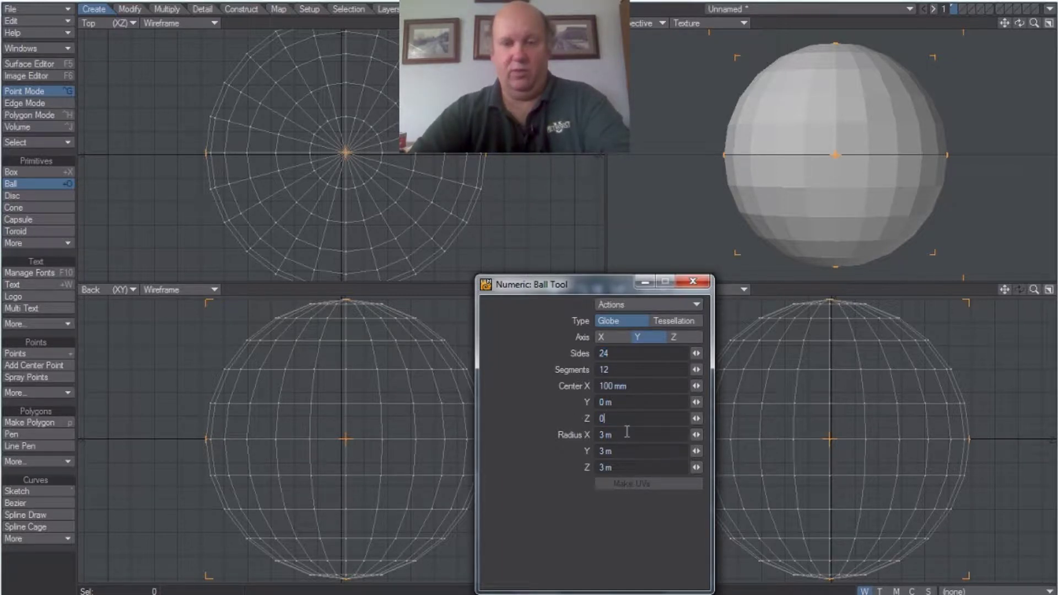
pyautogui.click(641, 388)
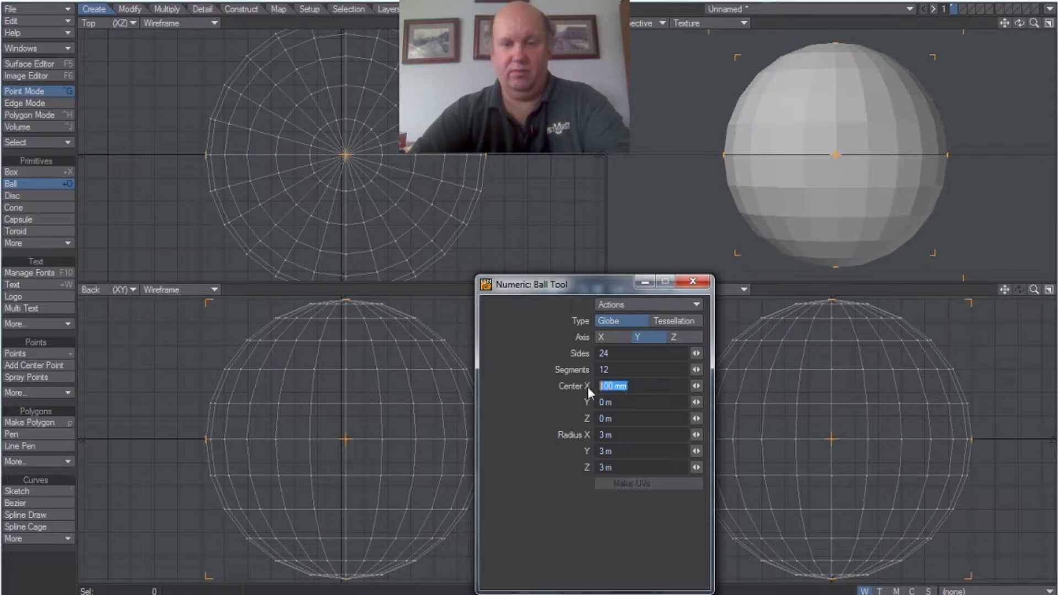
pyautogui.press('Return')
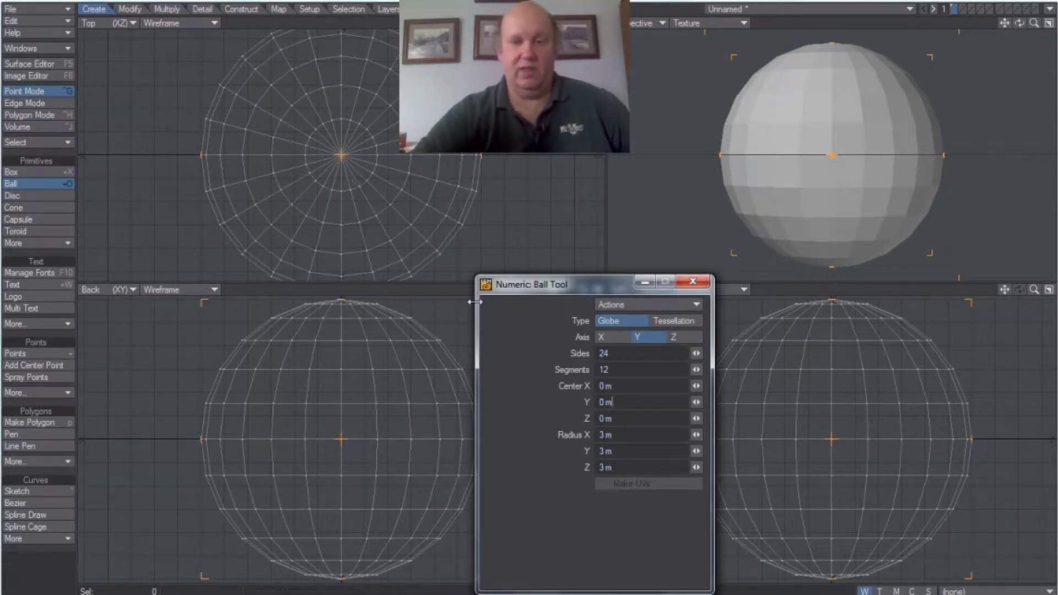
# Give the ball 46 sides and 33 segments, and finish creating it.
pyautogui.moveTo(696, 353); pyautogui.dragTo(747, 370)
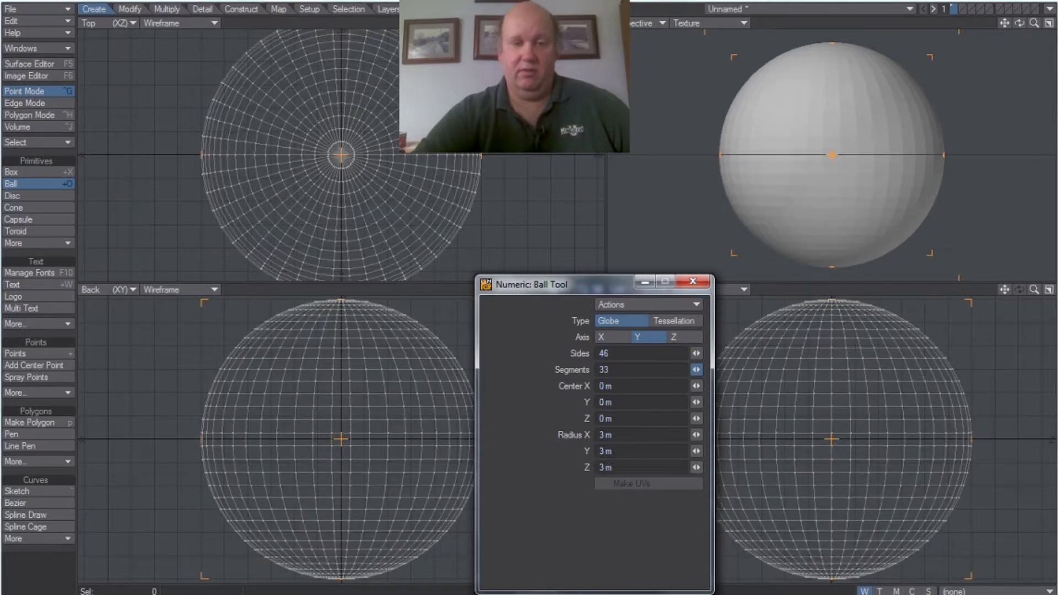
pyautogui.click(693, 283)
pyautogui.moveTo(583, 291); pyautogui.dragTo(566, 294)
pyautogui.click(10, 188)
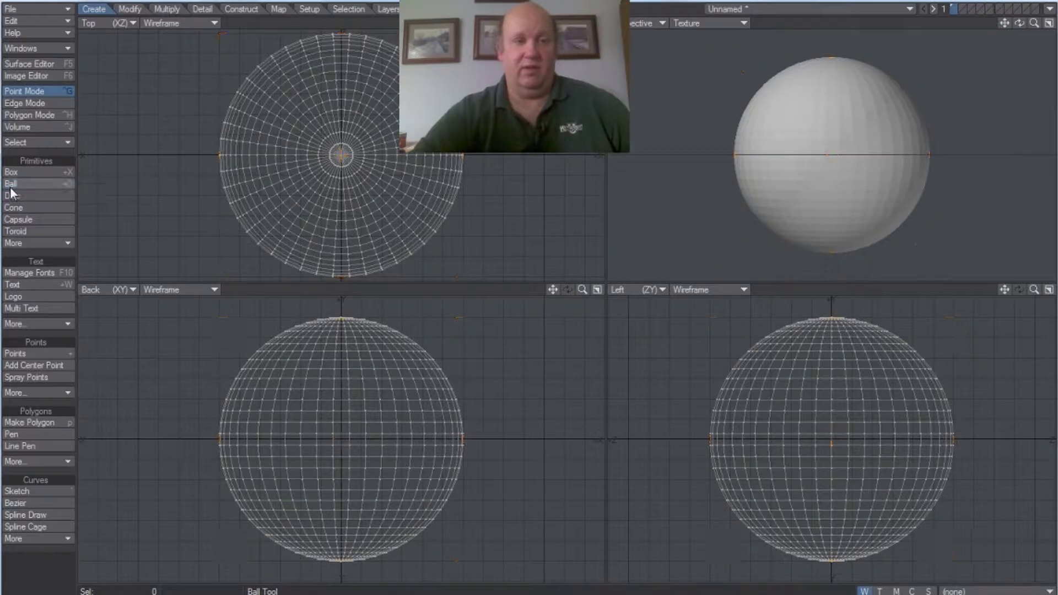
# Select all of the ball's polygons, assign them a surface named planet, and deselect them.
pyautogui.click(31, 116)
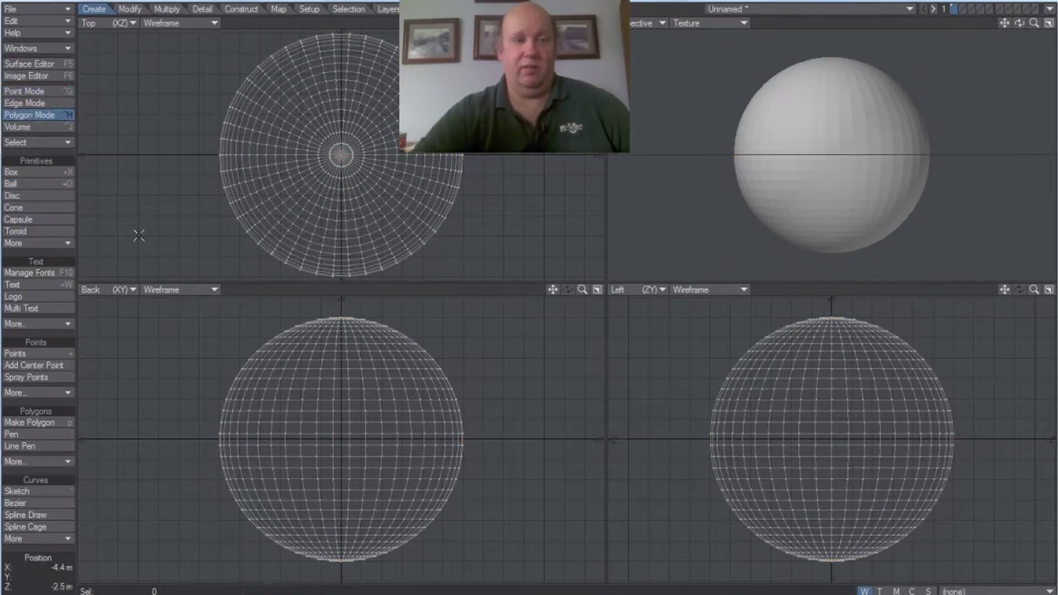
pyautogui.press("'")
pyautogui.moveTo(474, 346)
pyautogui.mouseDown()
pyautogui.moveTo(441, 326)
pyautogui.moveTo(330, 305)
pyautogui.moveTo(131, 443)
pyautogui.mouseUp()
pyautogui.moveTo(131, 443)
pyautogui.mouseDown(button='right')
pyautogui.moveTo(201, 570)
pyautogui.moveTo(237, 576)
pyautogui.moveTo(490, 356)
pyautogui.moveTo(470, 329)
pyautogui.mouseUp(button='right')
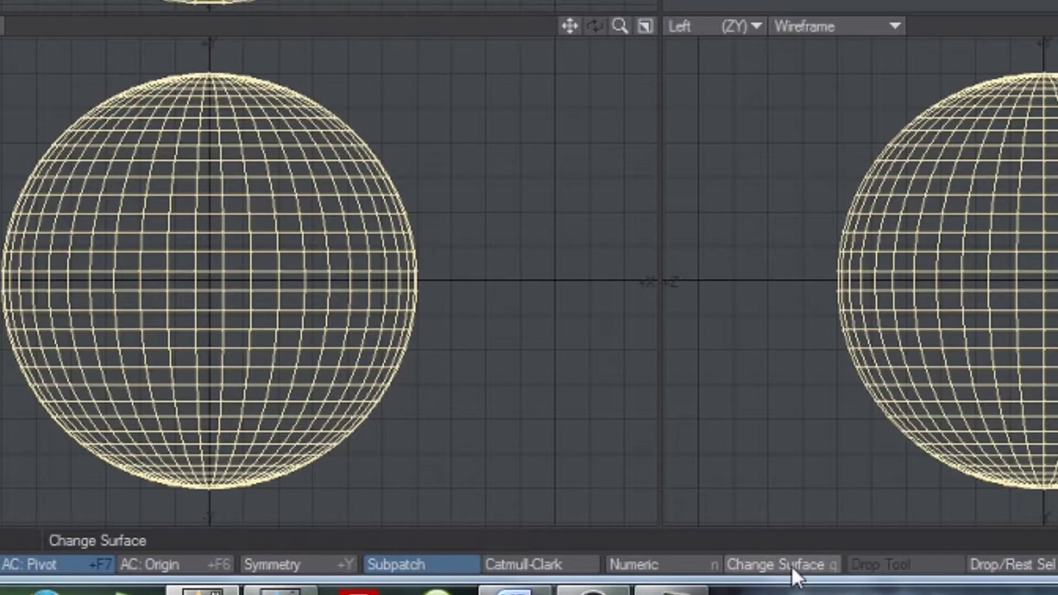
pyautogui.click(792, 565)
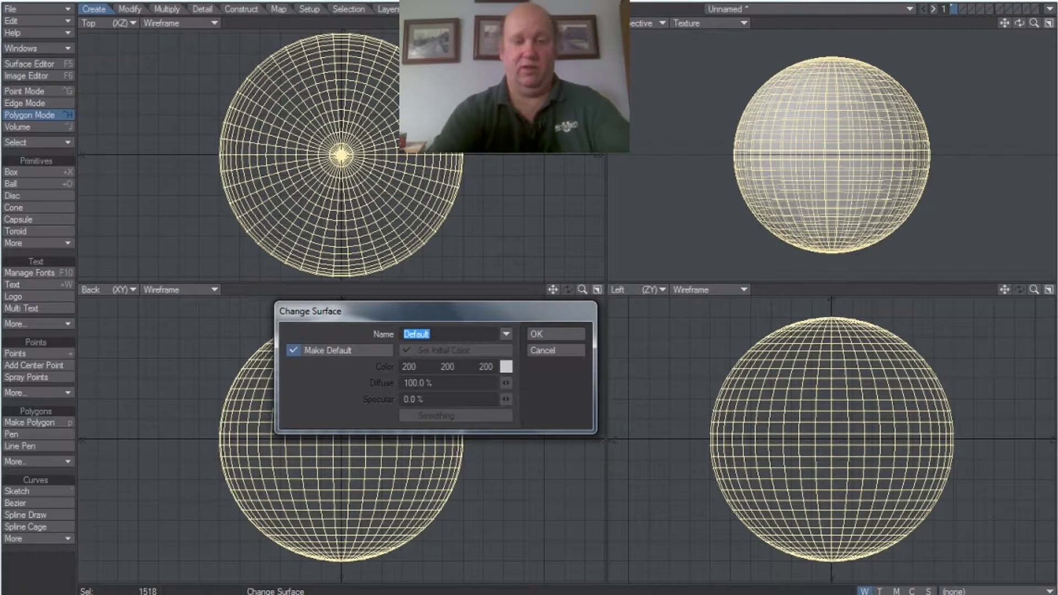
pyautogui.write('plan')
pyautogui.press('Return')
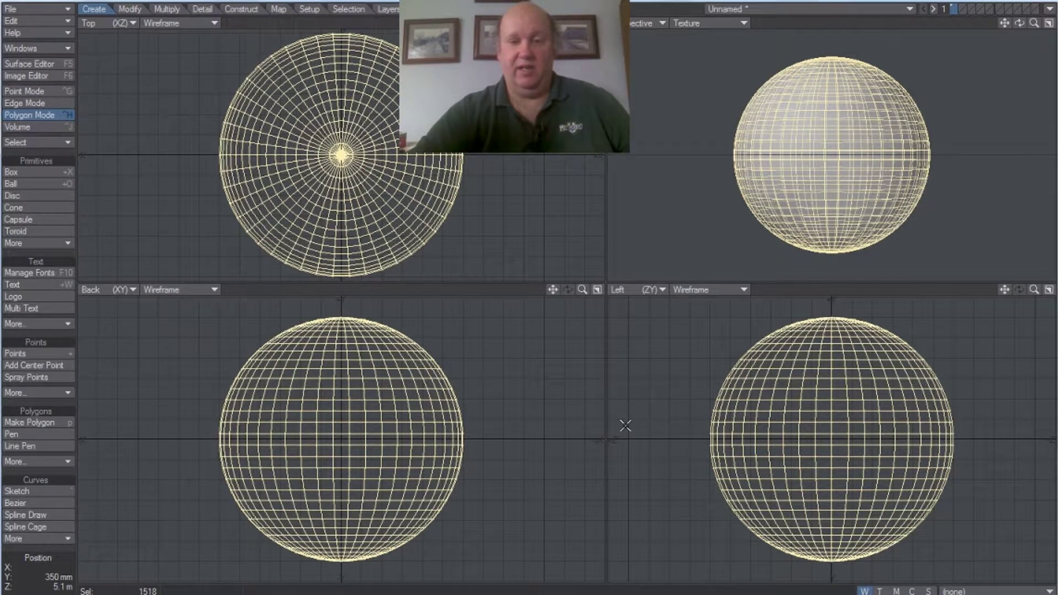
pyautogui.moveTo(538, 397)
pyautogui.mouseDown()
pyautogui.moveTo(461, 319)
pyautogui.moveTo(218, 343)
pyautogui.mouseUp()
pyautogui.moveTo(219, 343)
pyautogui.mouseDown(button='right')
pyautogui.moveTo(254, 564)
pyautogui.moveTo(520, 501)
pyautogui.moveTo(508, 378)
pyautogui.moveTo(518, 388)
pyautogui.mouseUp(button='right')
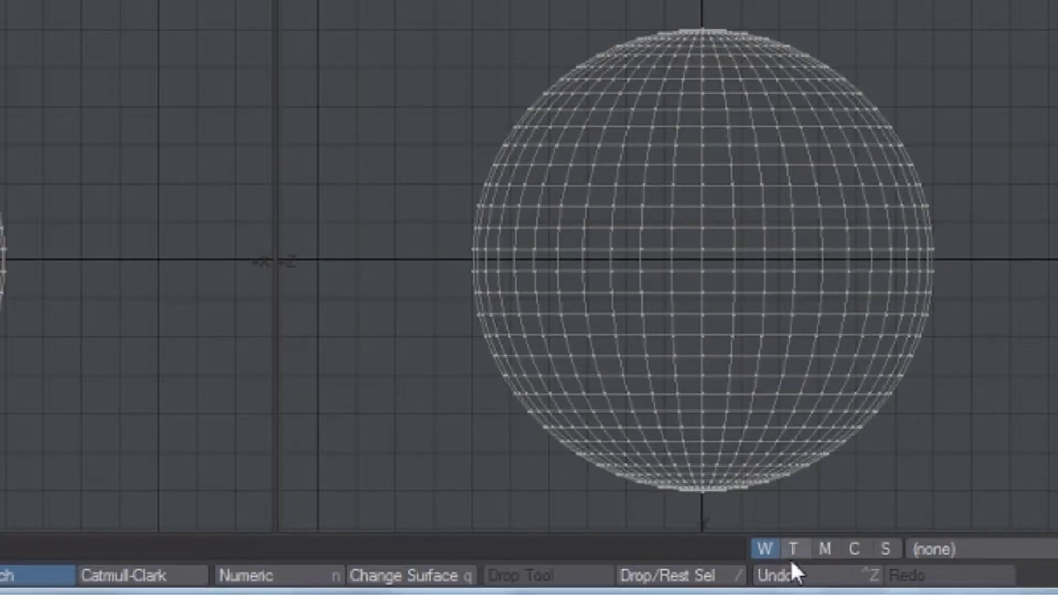
# Create a new UV texture map named earth with the Spherical map type.
pyautogui.click(791, 551)
pyautogui.click(927, 548)
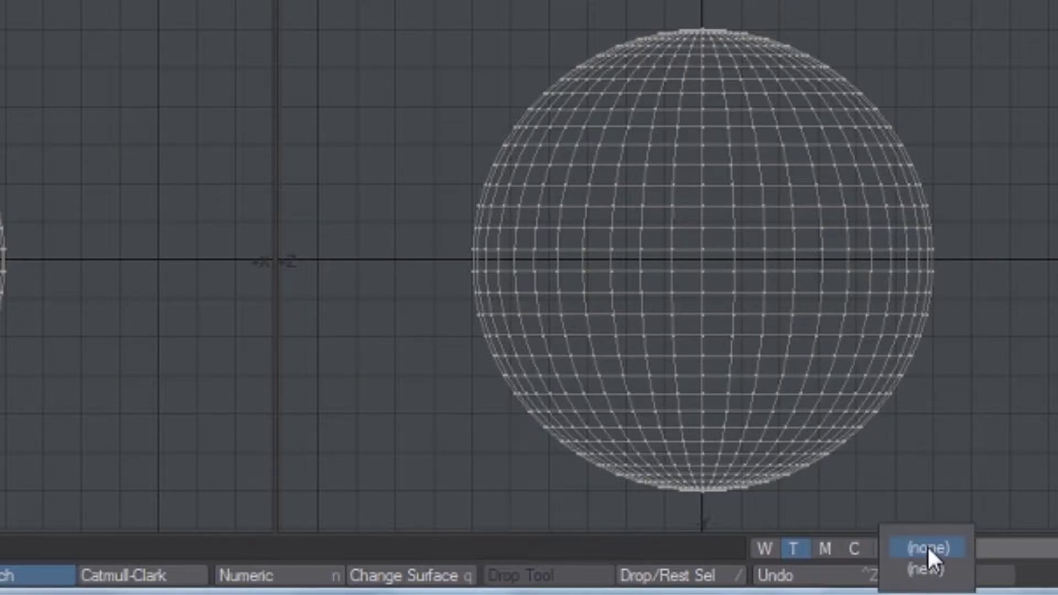
pyautogui.click(935, 568)
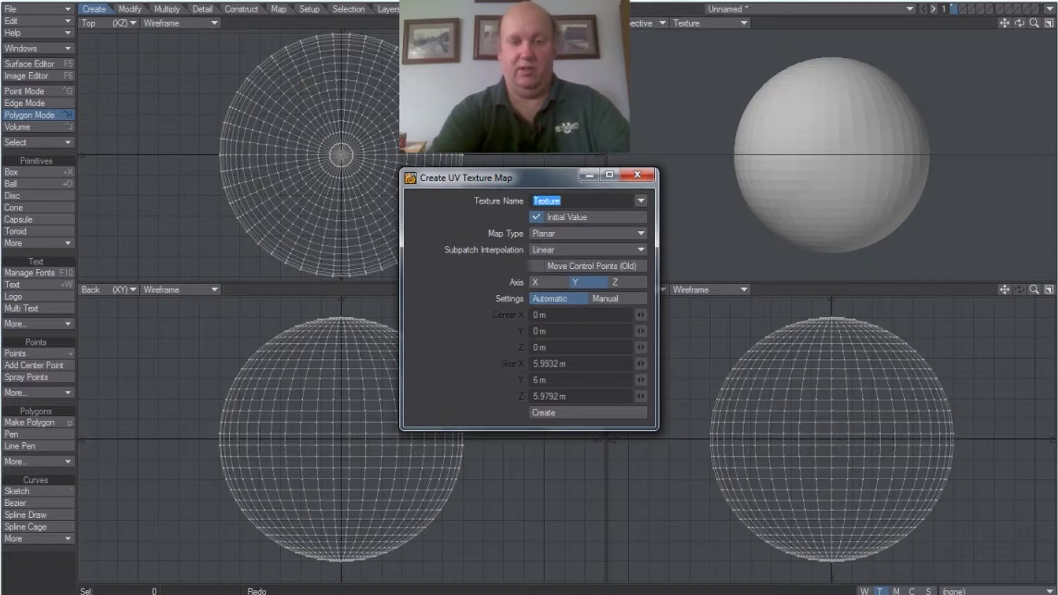
pyautogui.write('earth')
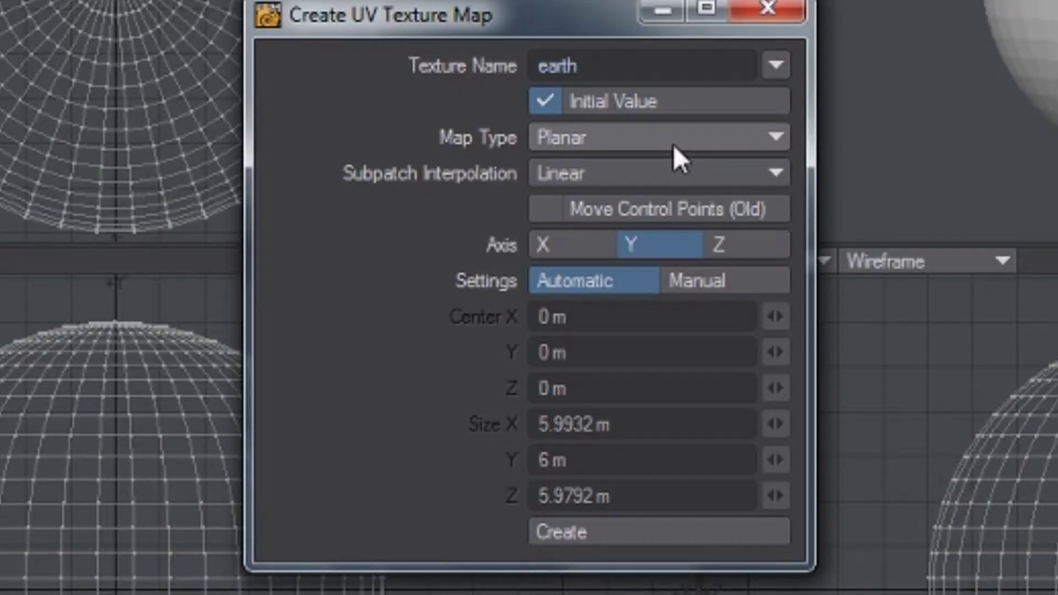
pyautogui.click(673, 145)
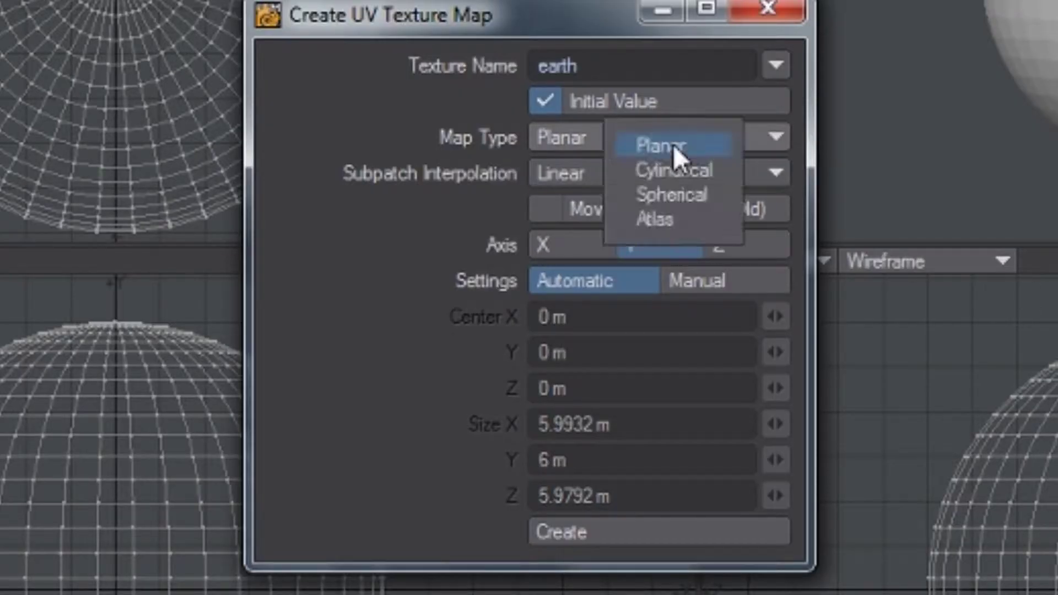
pyautogui.click(681, 194)
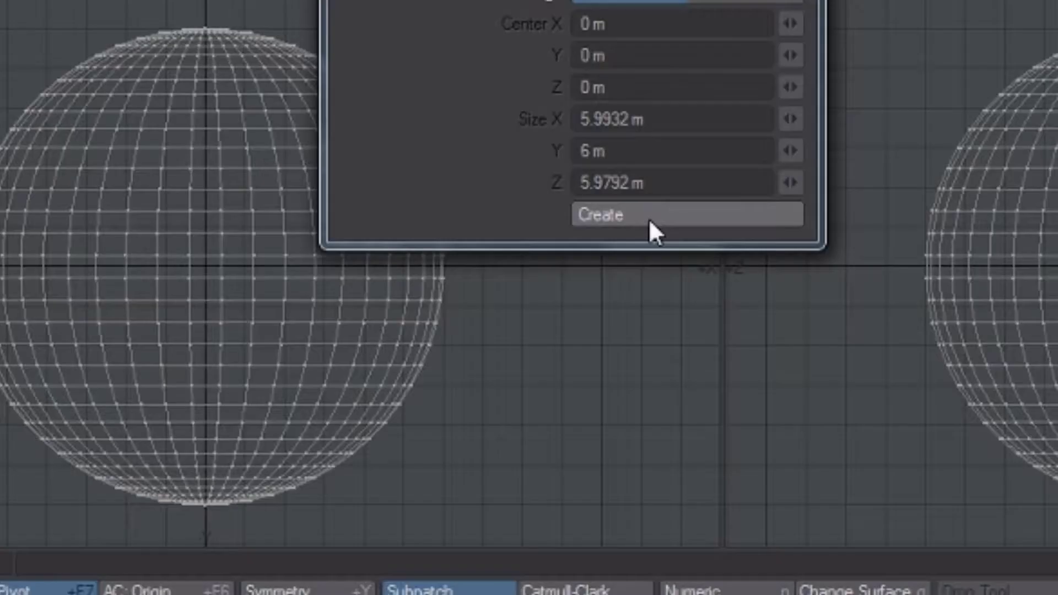
pyautogui.click(616, 532)
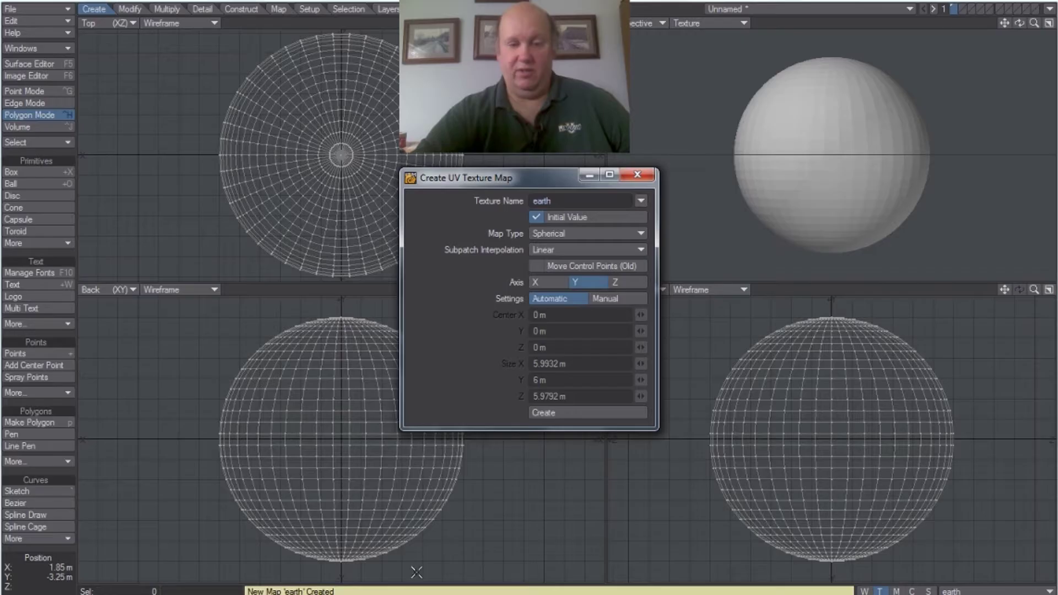
pyautogui.click(638, 175)
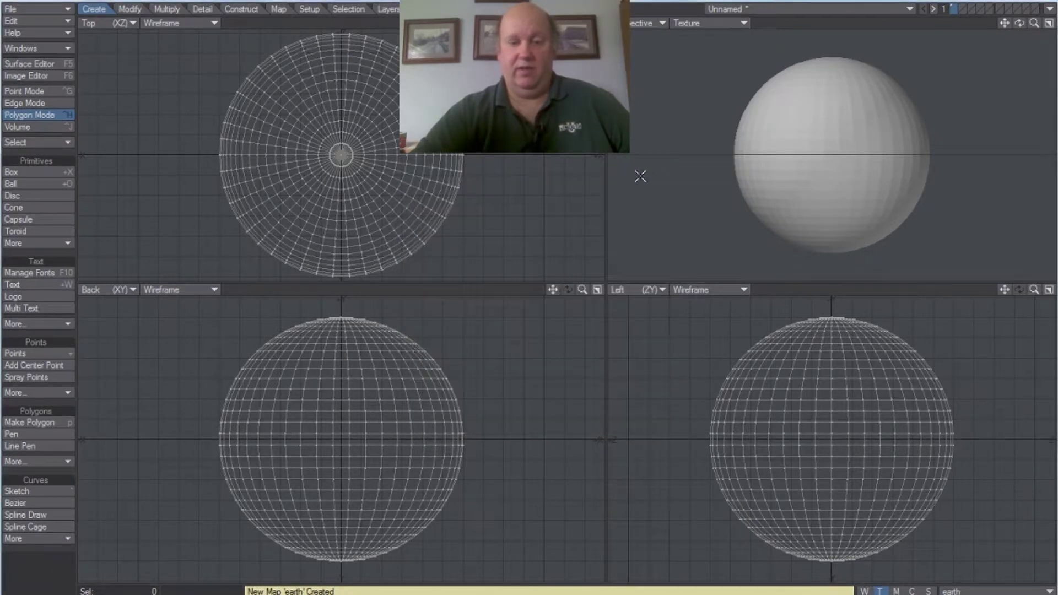
# Save the object as planet in the UV tutorial folder.
pyautogui.click(56, 8)
pyautogui.click(56, 87)
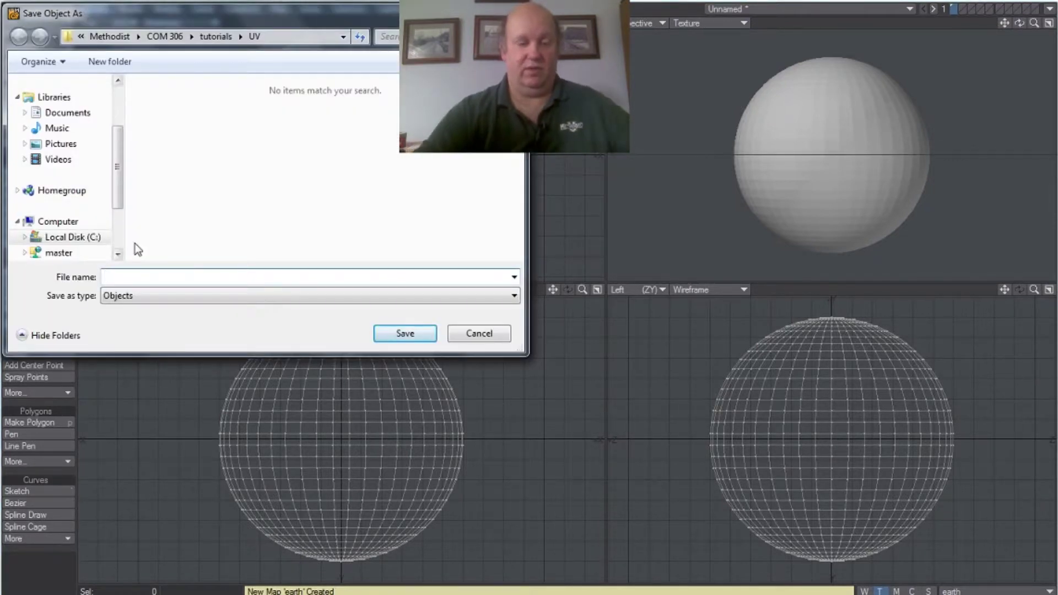
pyautogui.write('pla')
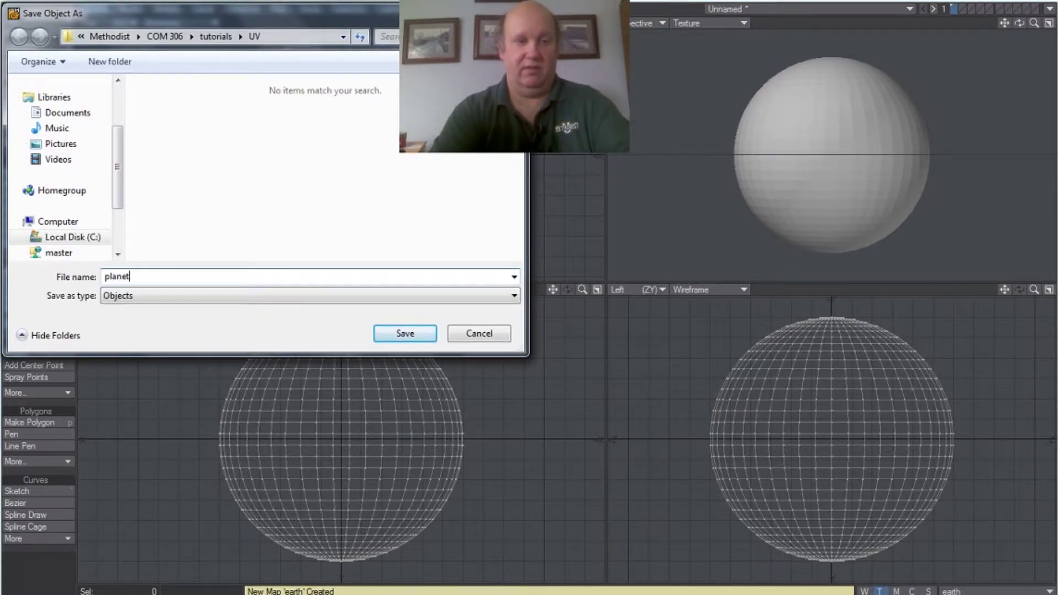
pyautogui.write('net')
pyautogui.press('Return')
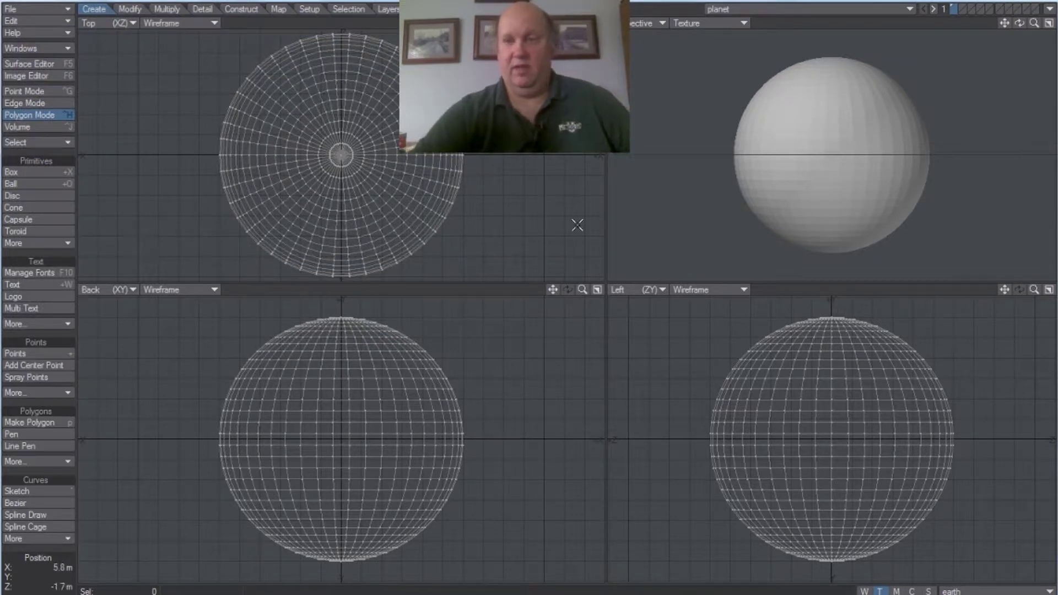
# Send the planet object to Layout and open the Surface Editor for its surface there.
pyautogui.click(1049, 9)
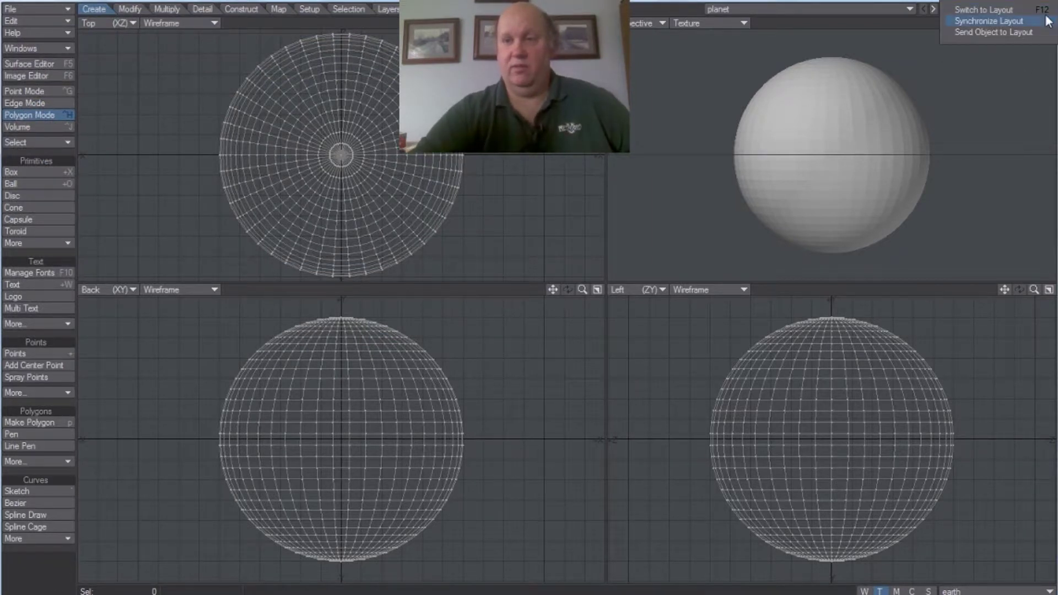
pyautogui.click(1025, 32)
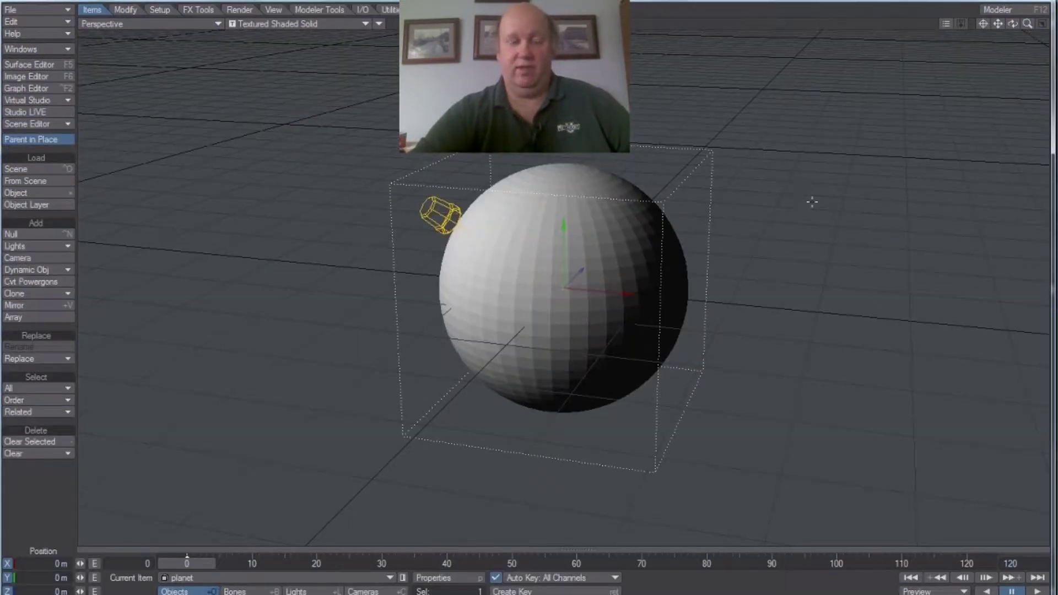
pyautogui.click(38, 65)
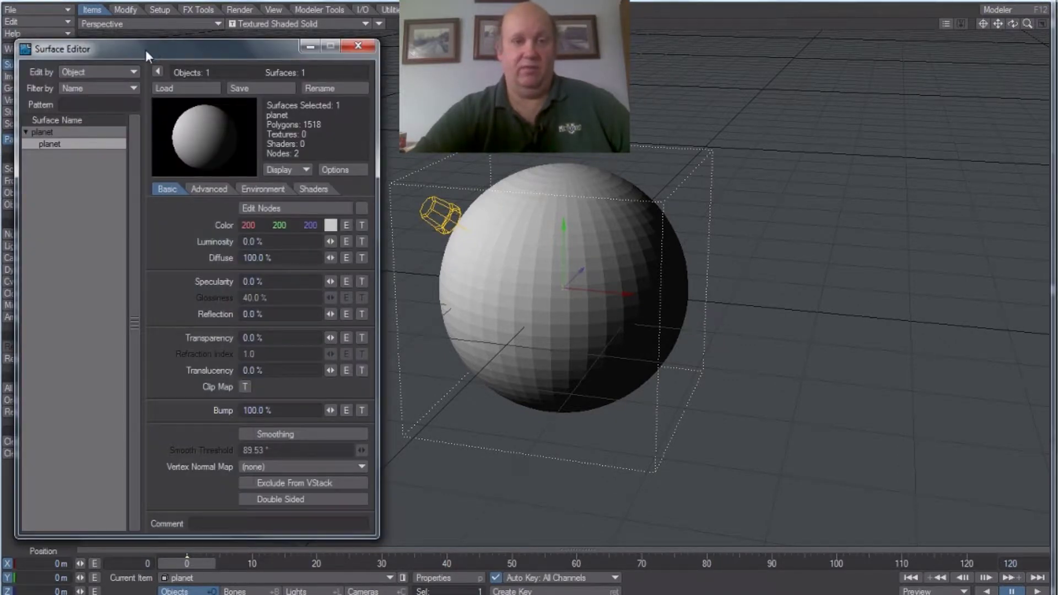
pyautogui.moveTo(145, 50); pyautogui.dragTo(124, 54)
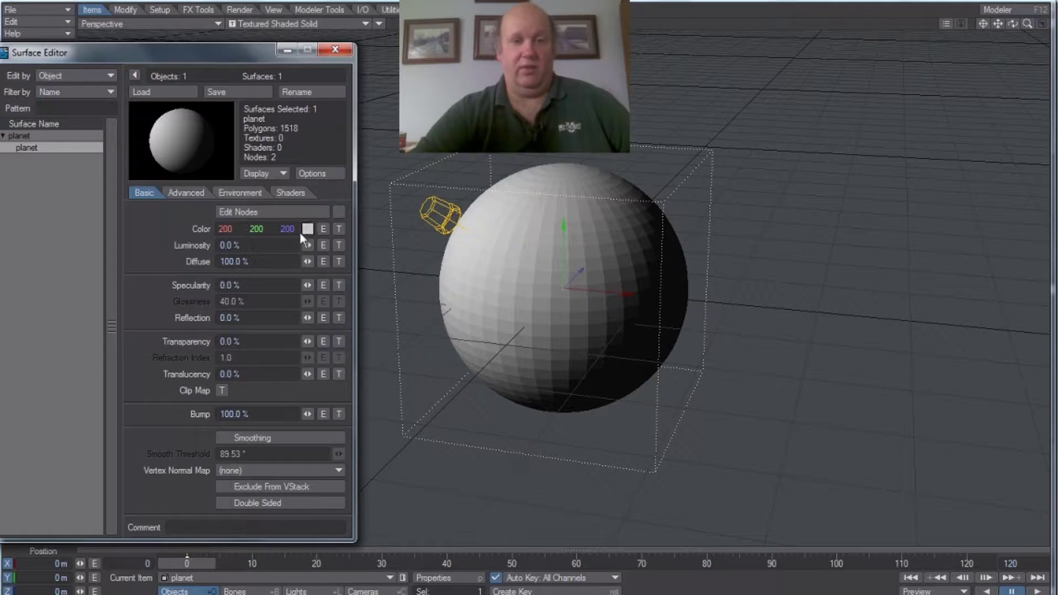
# Add a texture to the planet surface's color, using UV projection with the earth UV map.
pyautogui.click(338, 229)
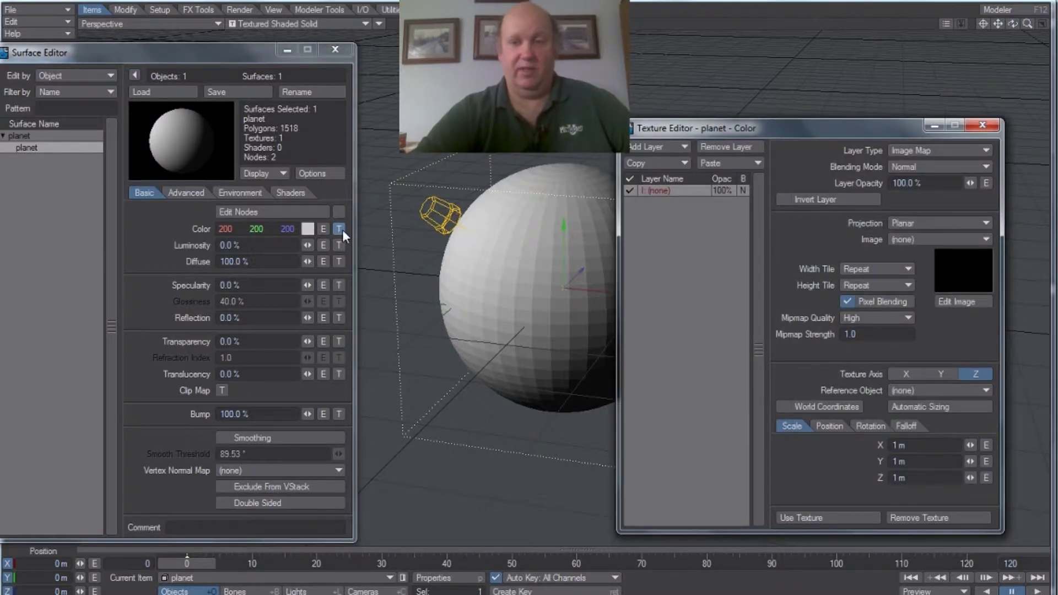
pyautogui.click(923, 226)
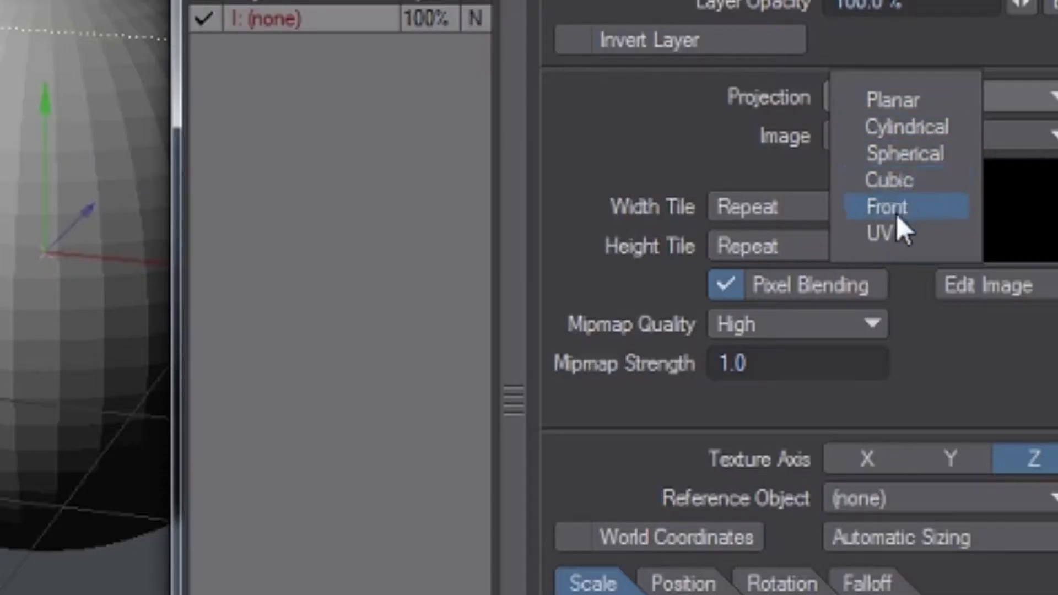
pyautogui.click(896, 233)
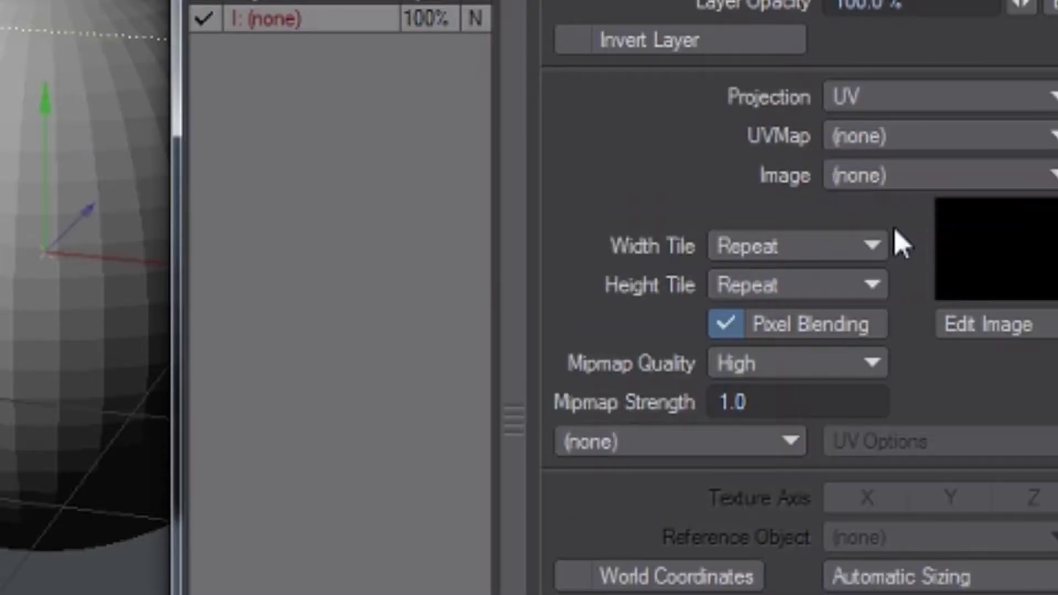
pyautogui.click(897, 139)
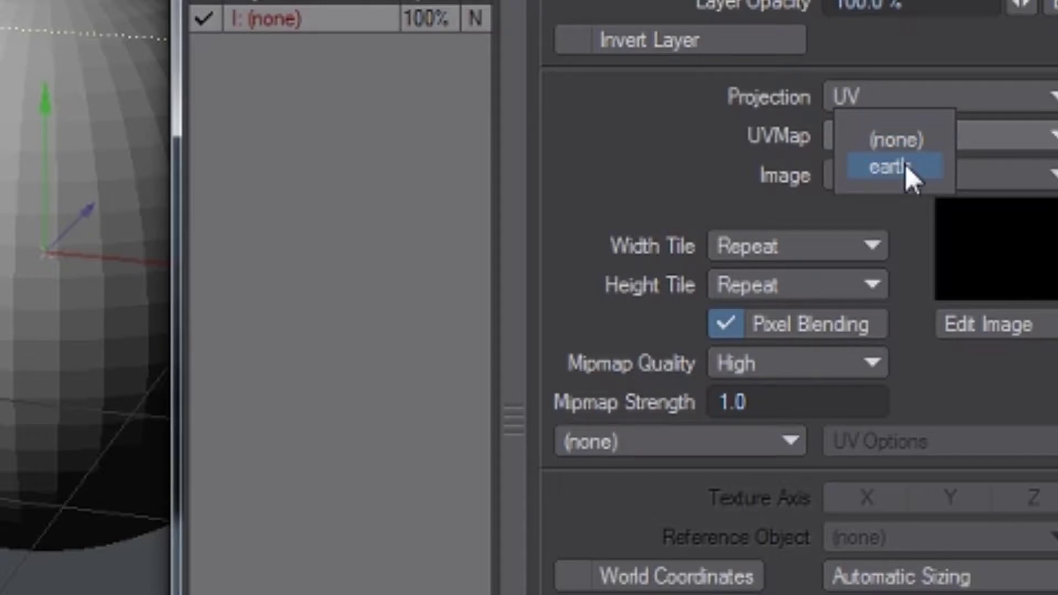
pyautogui.click(906, 164)
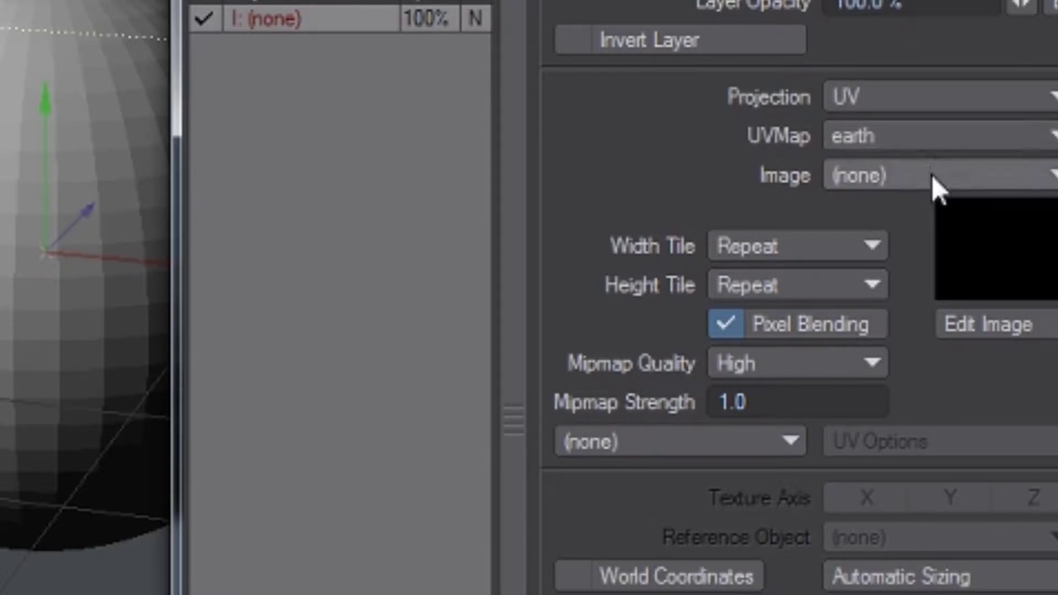
# Load Earth2.jpg from the UV tutorial folder as the image for the planet's color texture.
pyautogui.click(931, 174)
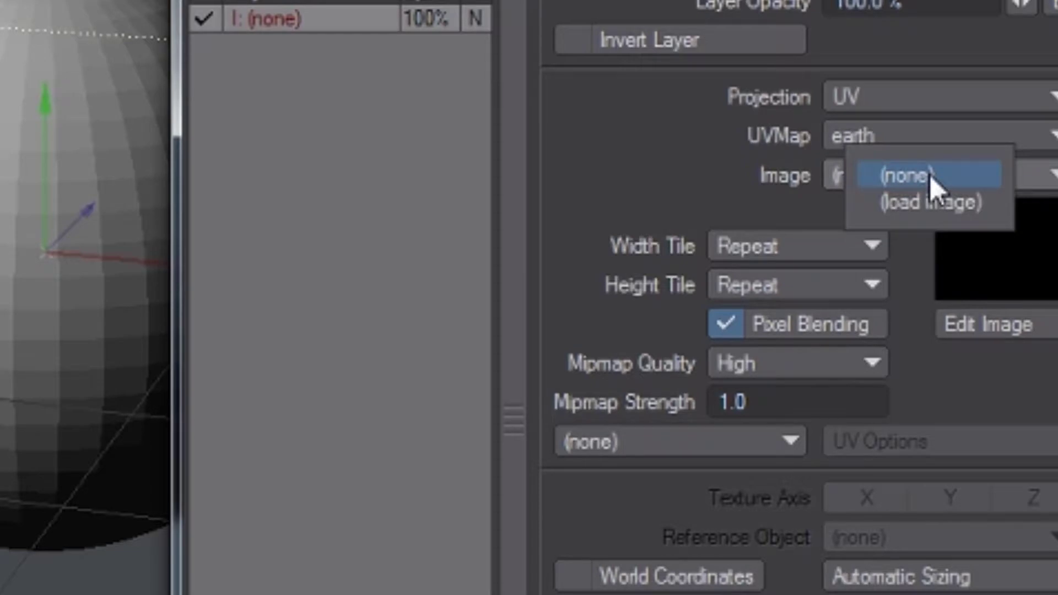
pyautogui.click(931, 199)
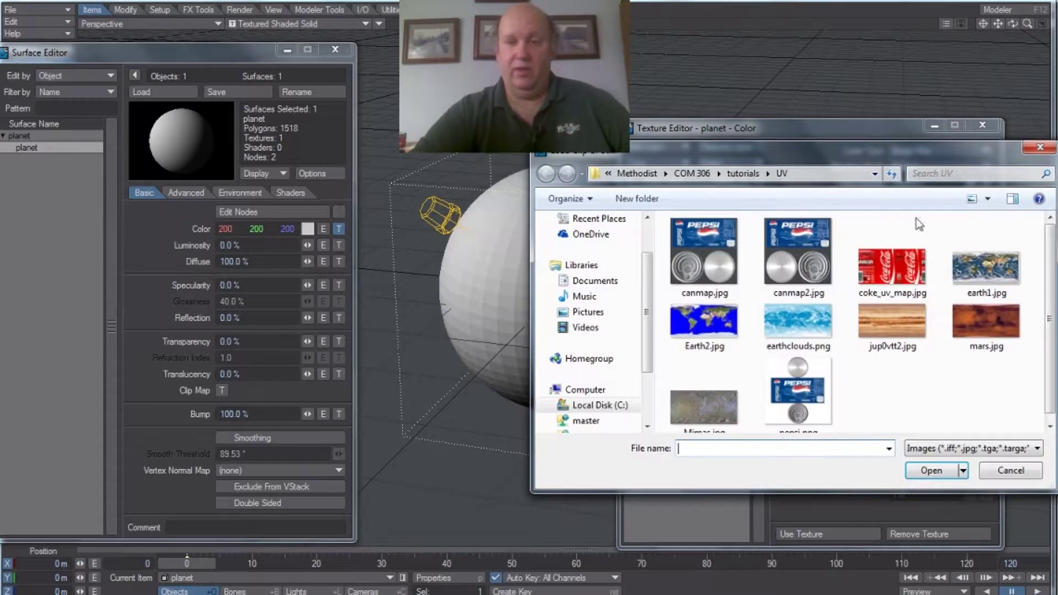
pyautogui.moveTo(879, 166); pyautogui.dragTo(594, 275)
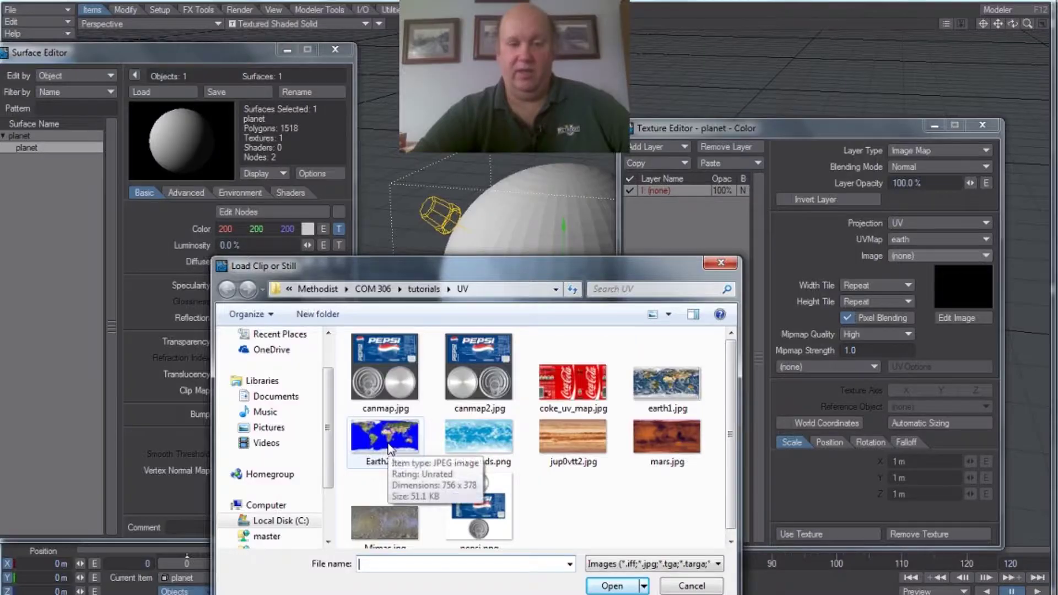
pyautogui.click(214, 306)
pyautogui.click(608, 586)
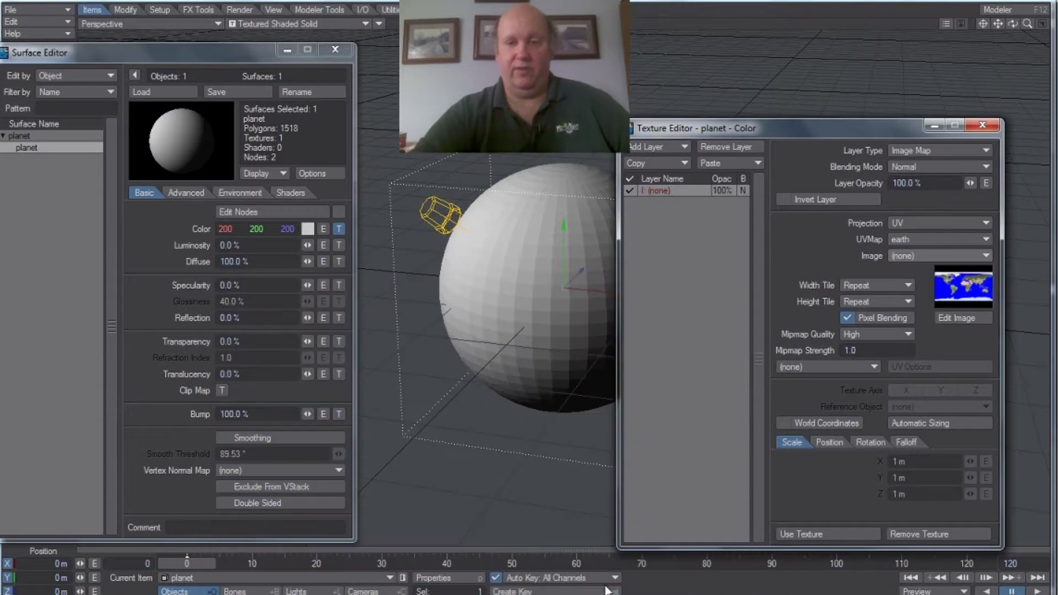
pyautogui.moveTo(738, 128); pyautogui.dragTo(778, 117)
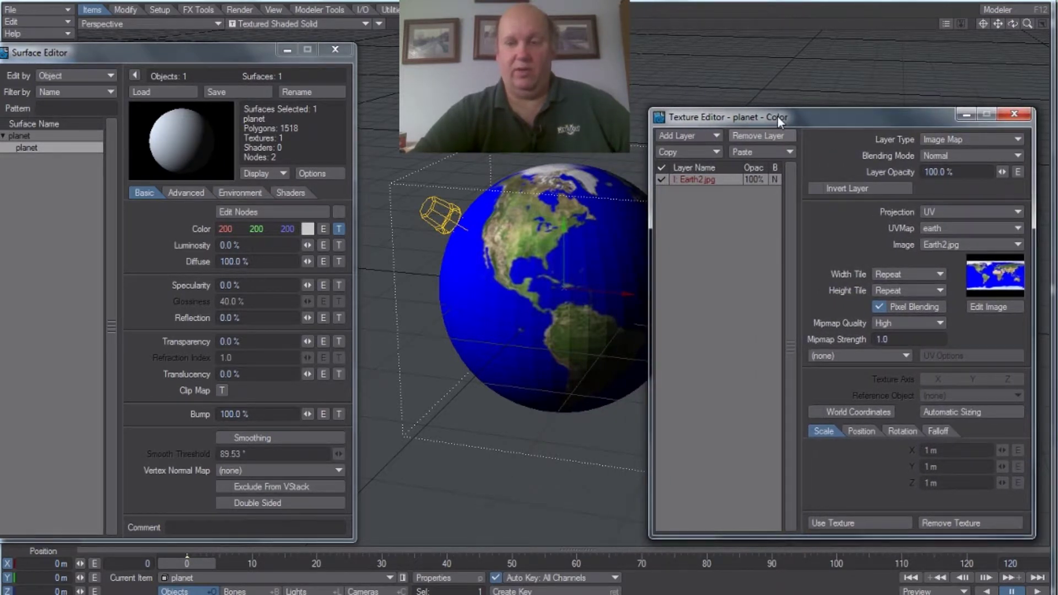
# Apply the color texture and enable smoothing on the planet surface, then close the Surface Editor.
pyautogui.click(869, 521)
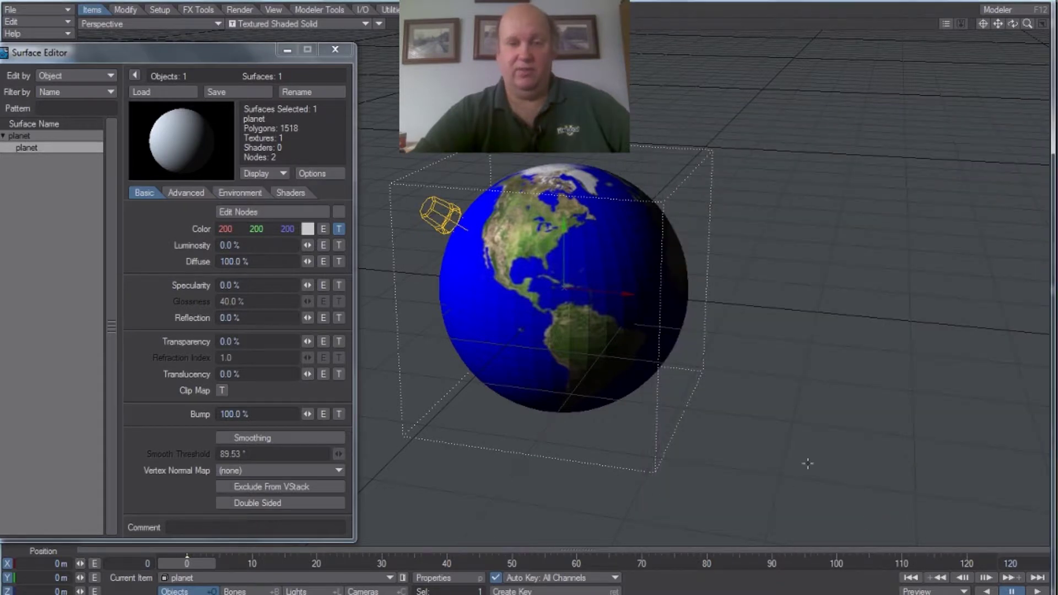
pyautogui.click(224, 439)
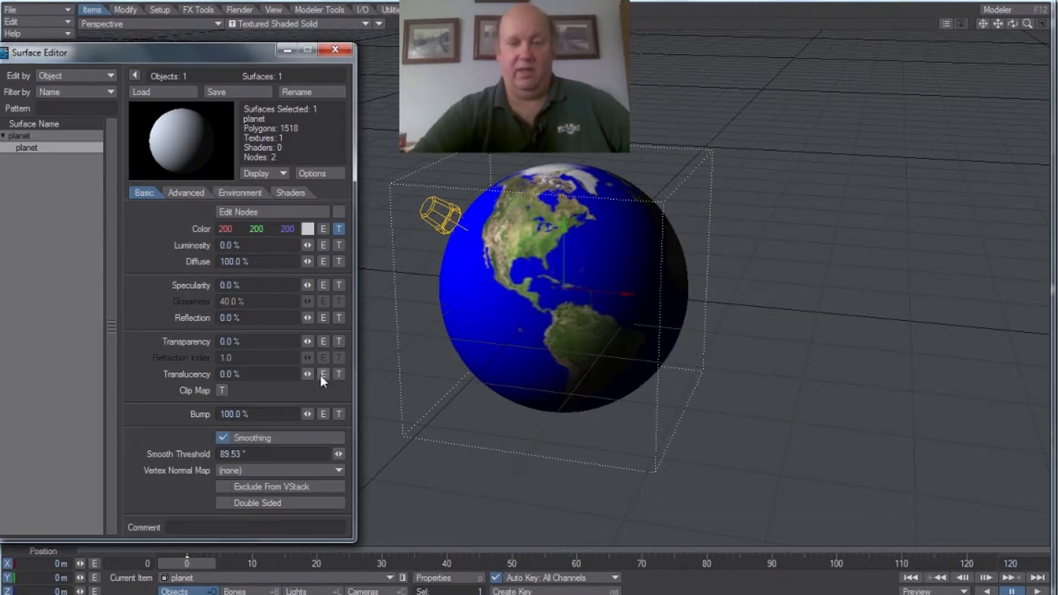
pyautogui.click(334, 50)
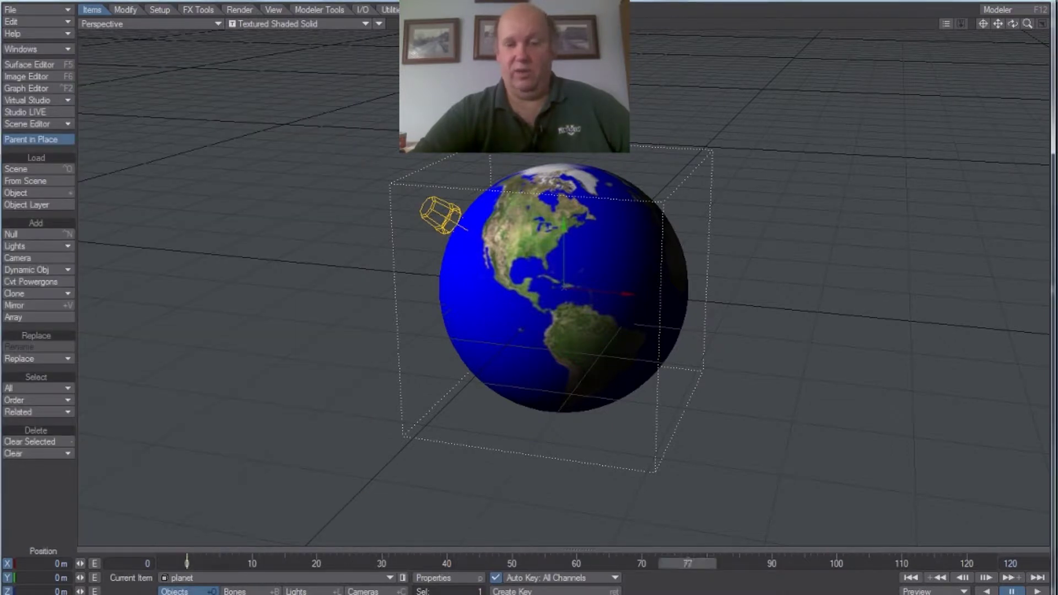
# Animate the planet's spin by rotating its heading at frame 120.
pyautogui.click(126, 9)
pyautogui.click(34, 222)
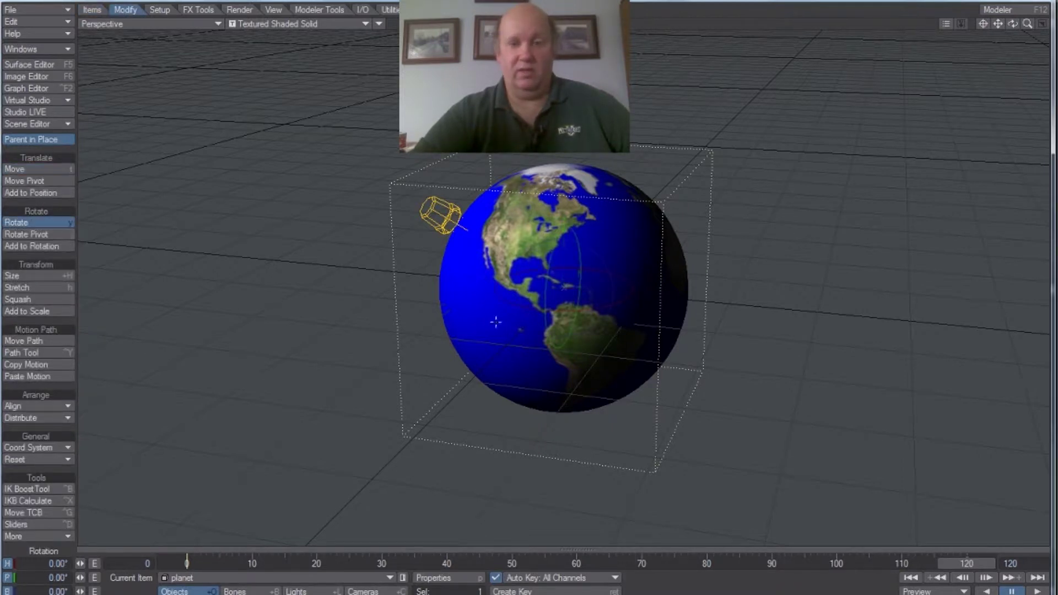
pyautogui.moveTo(498, 298); pyautogui.dragTo(697, 298)
pyautogui.click(963, 577)
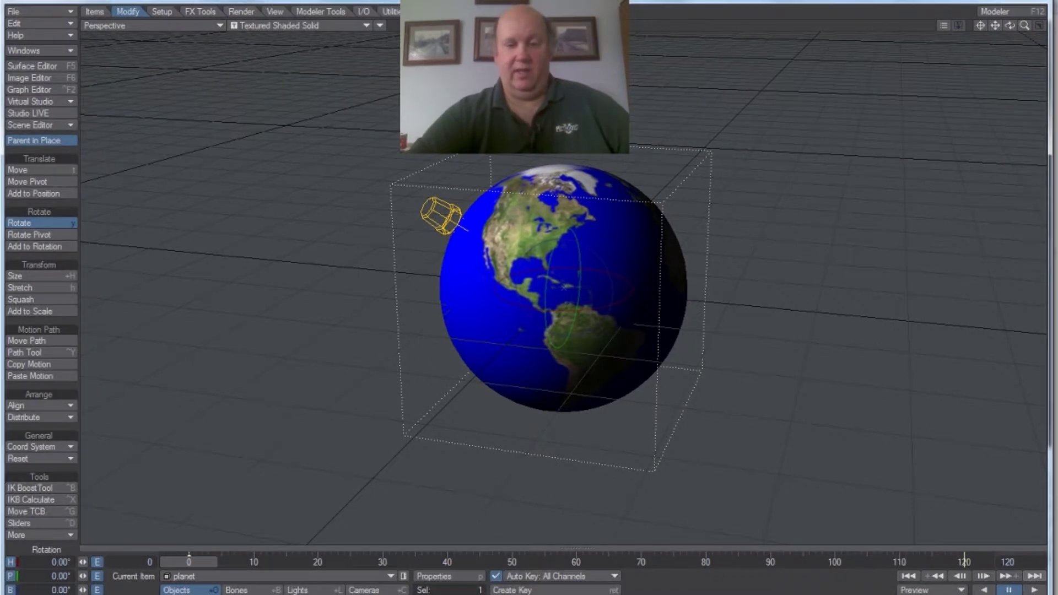
# Replace the image in the planet surface's color texture with jup0vtt2.jpg from the UV tutorial folder.
pyautogui.click(52, 65)
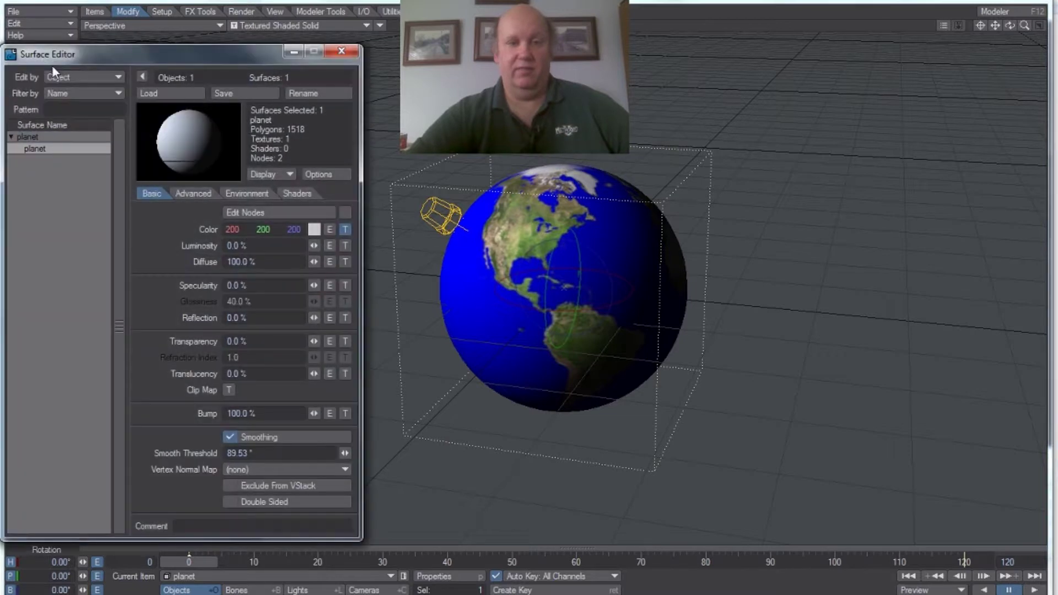
pyautogui.click(345, 230)
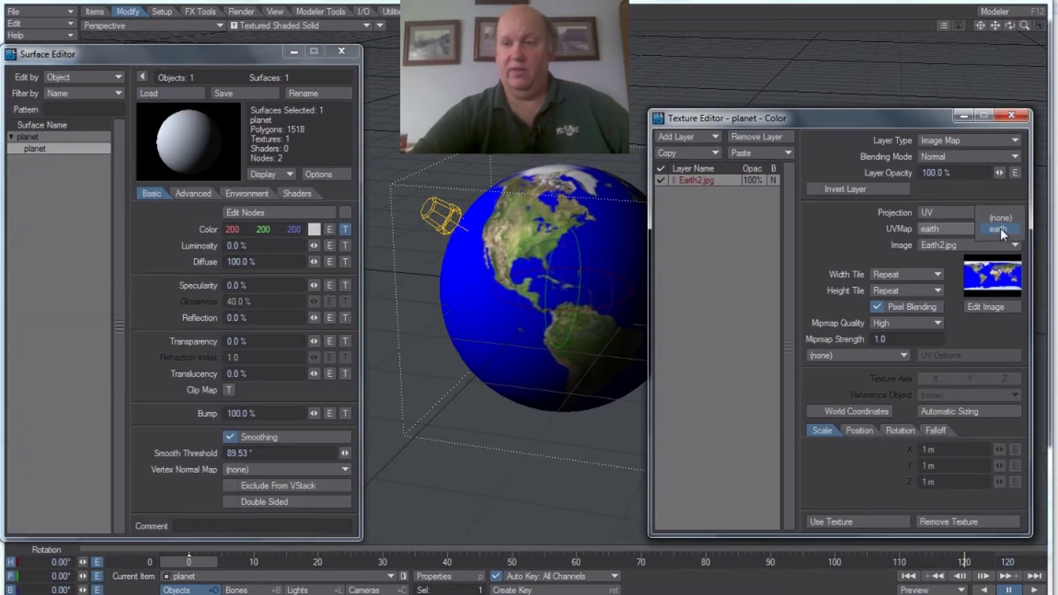
pyautogui.click(1000, 228)
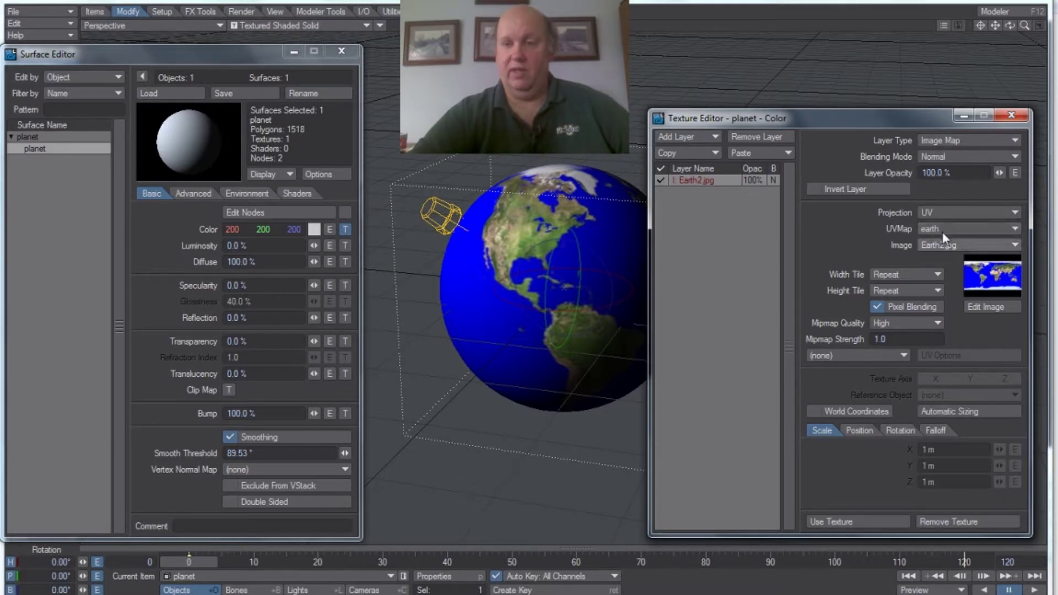
pyautogui.click(965, 244)
pyautogui.click(966, 223)
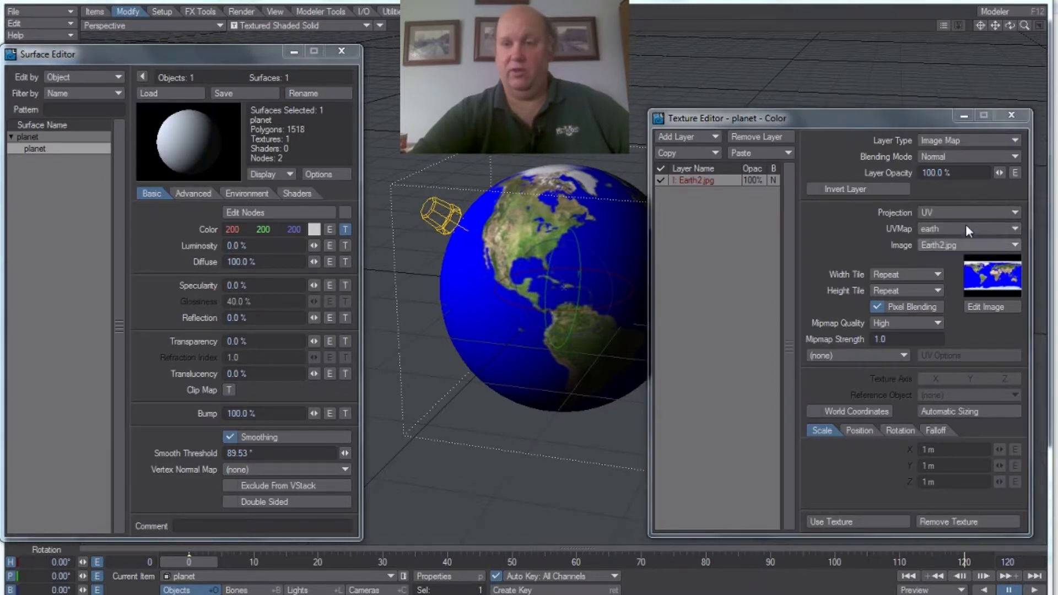
pyautogui.click(895, 311)
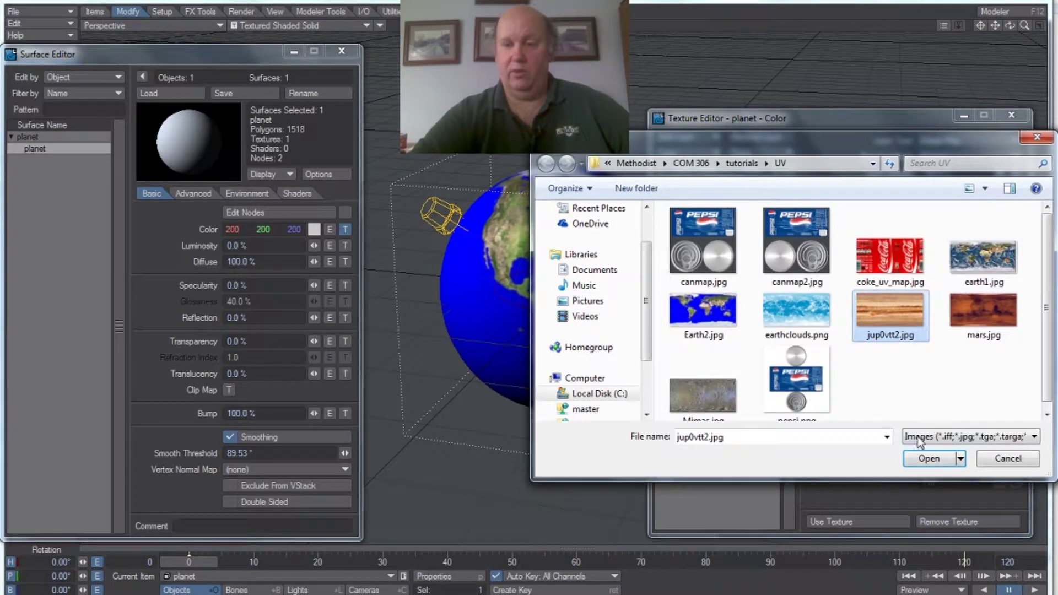
pyautogui.click(926, 459)
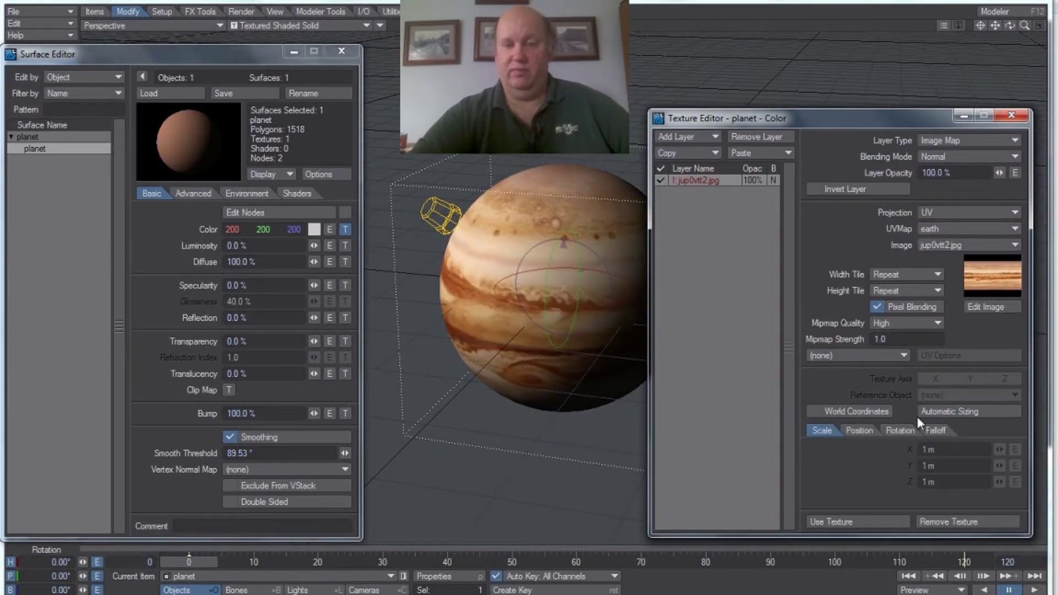
pyautogui.click(1011, 116)
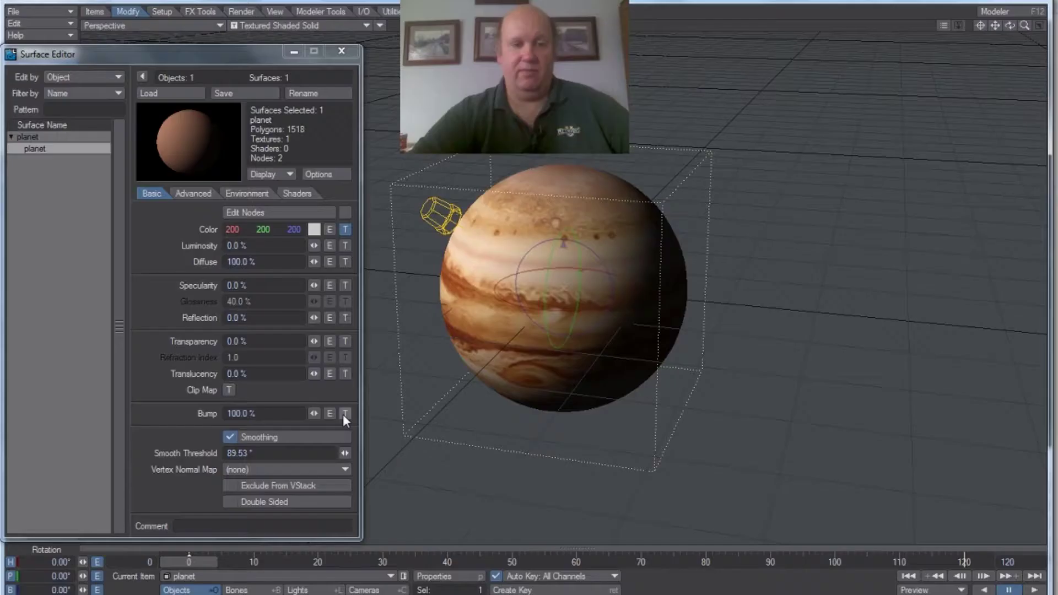
# Add a bump texture to the planet surface using UV projection, the earth UV map and the image jup0vtt2.jpg.
pyautogui.click(404, 408)
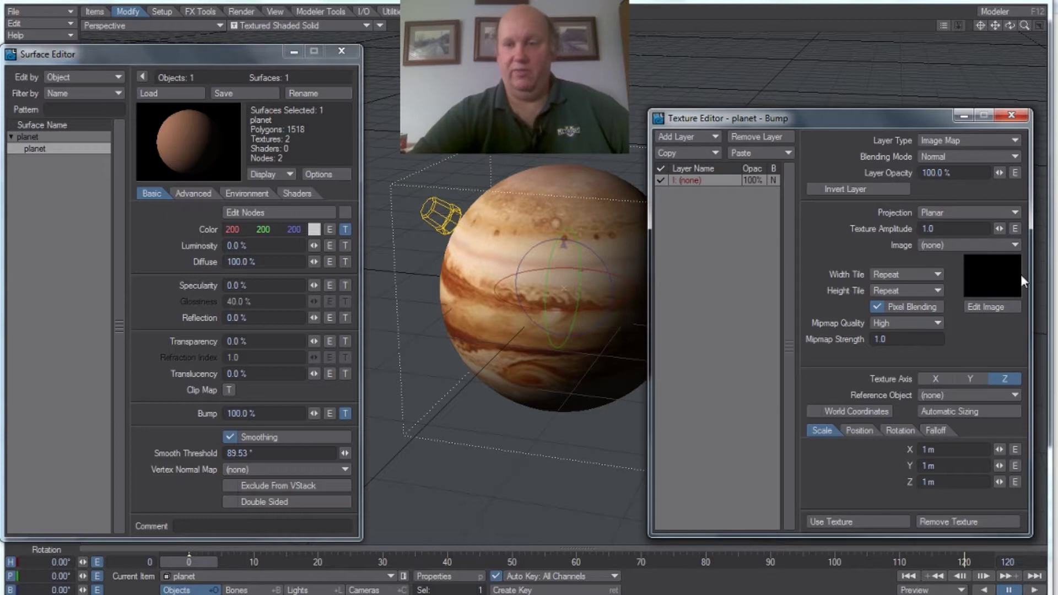
pyautogui.click(978, 214)
pyautogui.click(971, 270)
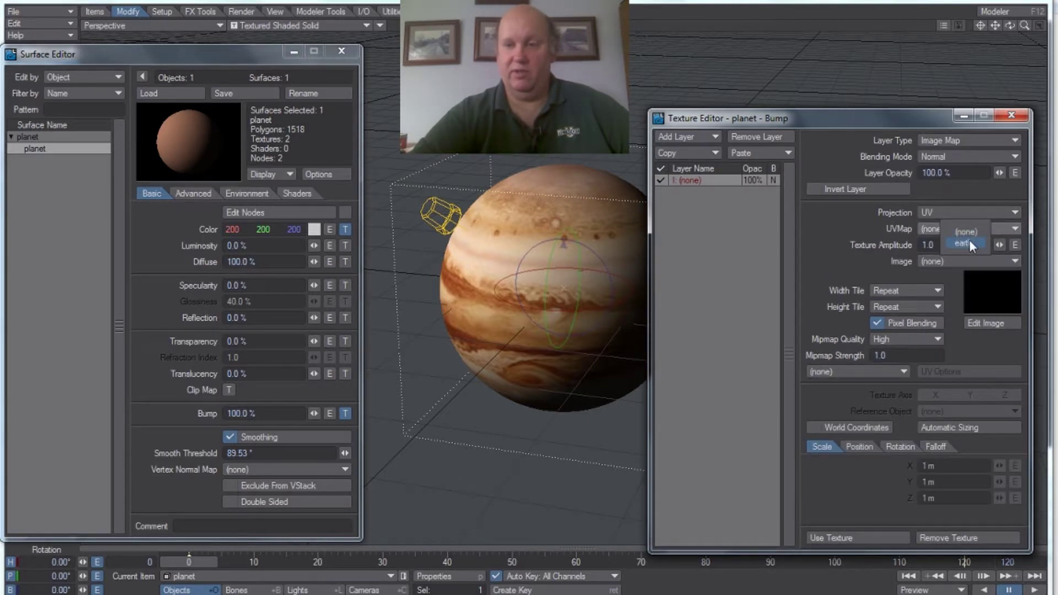
pyautogui.click(971, 242)
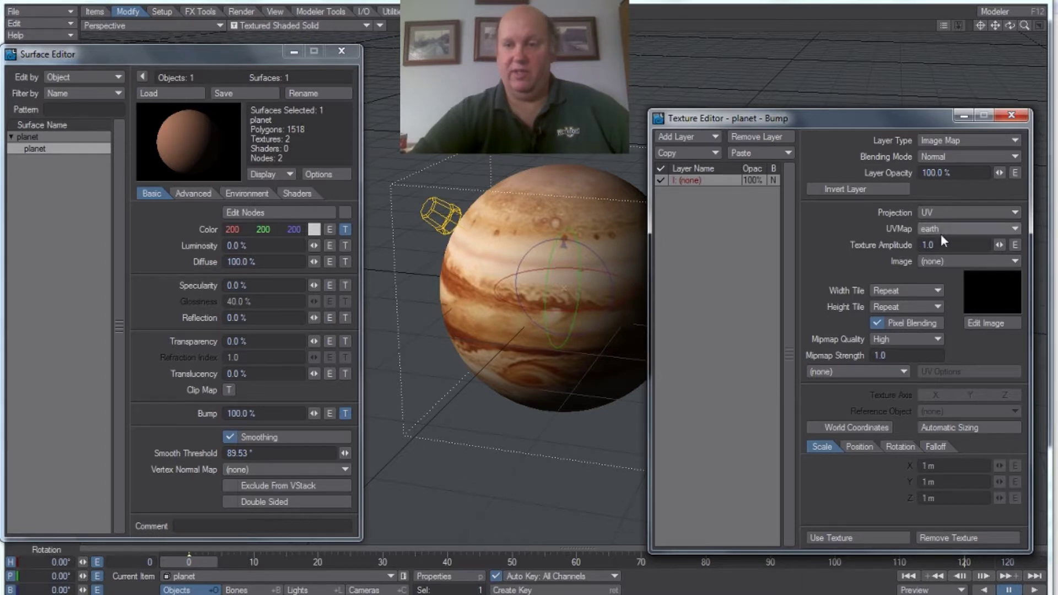
pyautogui.click(949, 264)
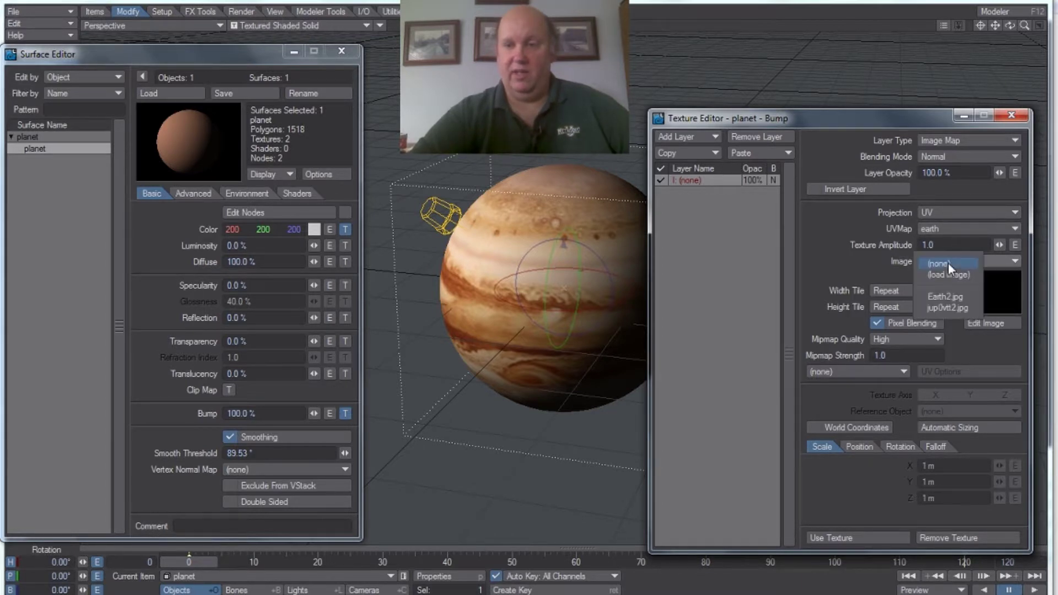
pyautogui.click(949, 308)
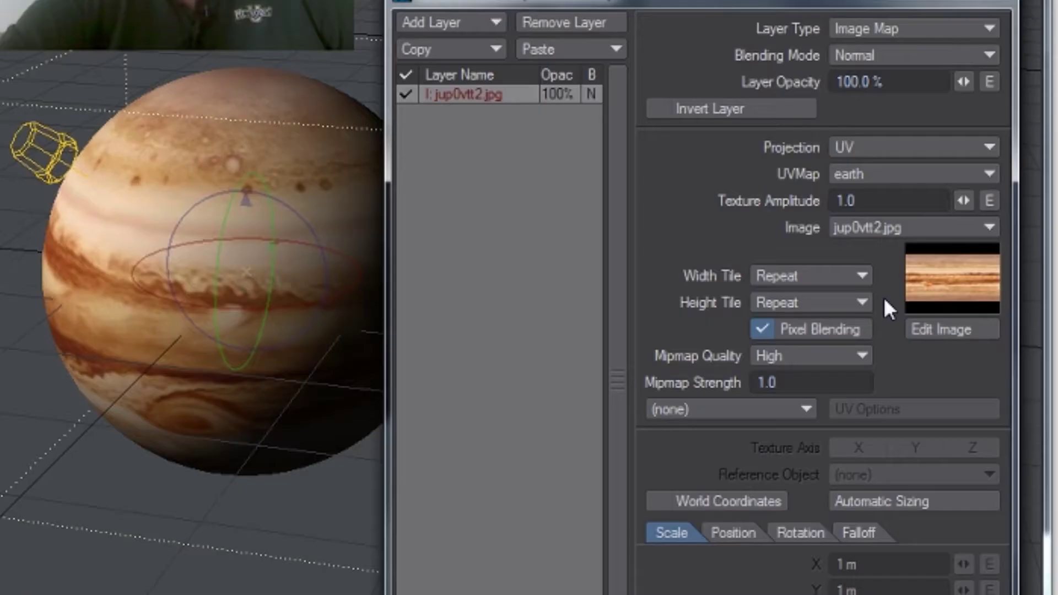
# Raise the bump texture amplitude to about 1.435 and the surface's bump strength to about 136.5 %.
pyautogui.moveTo(964, 200); pyautogui.dragTo(967, 205)
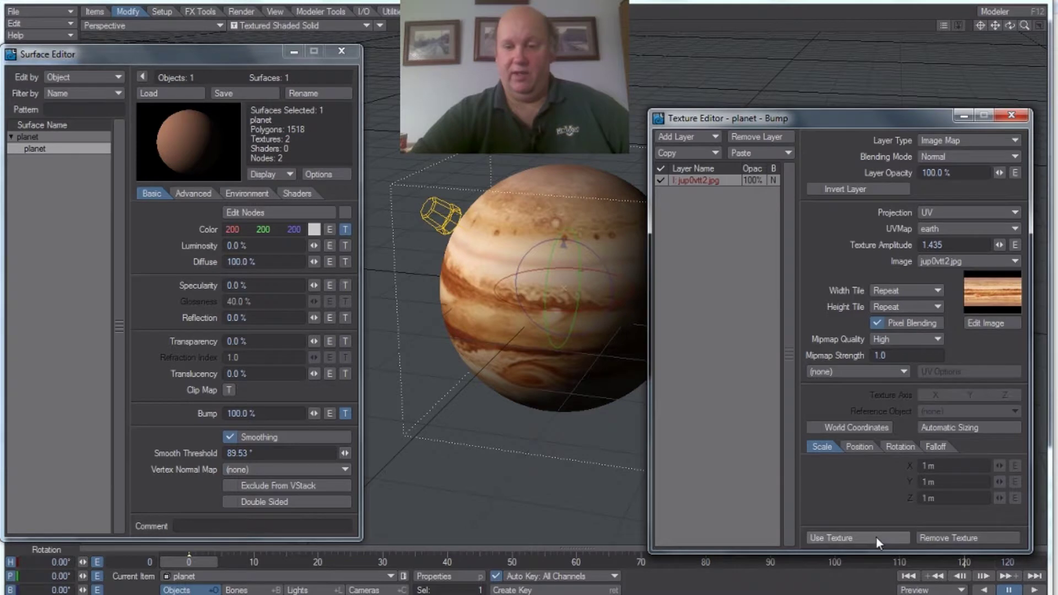
pyautogui.click(877, 537)
pyautogui.moveTo(313, 415); pyautogui.dragTo(312, 414)
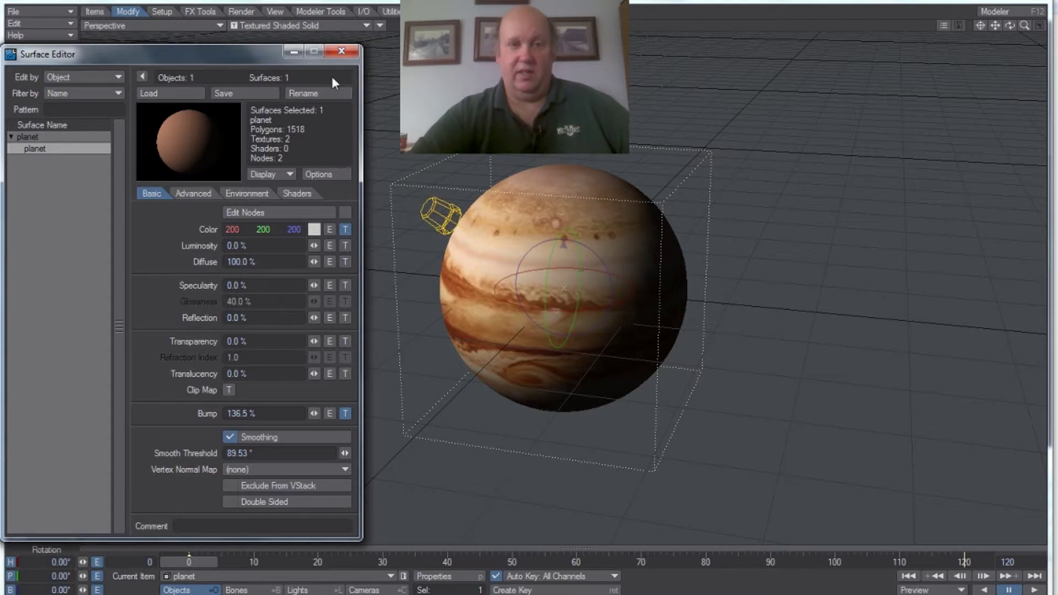
pyautogui.click(340, 53)
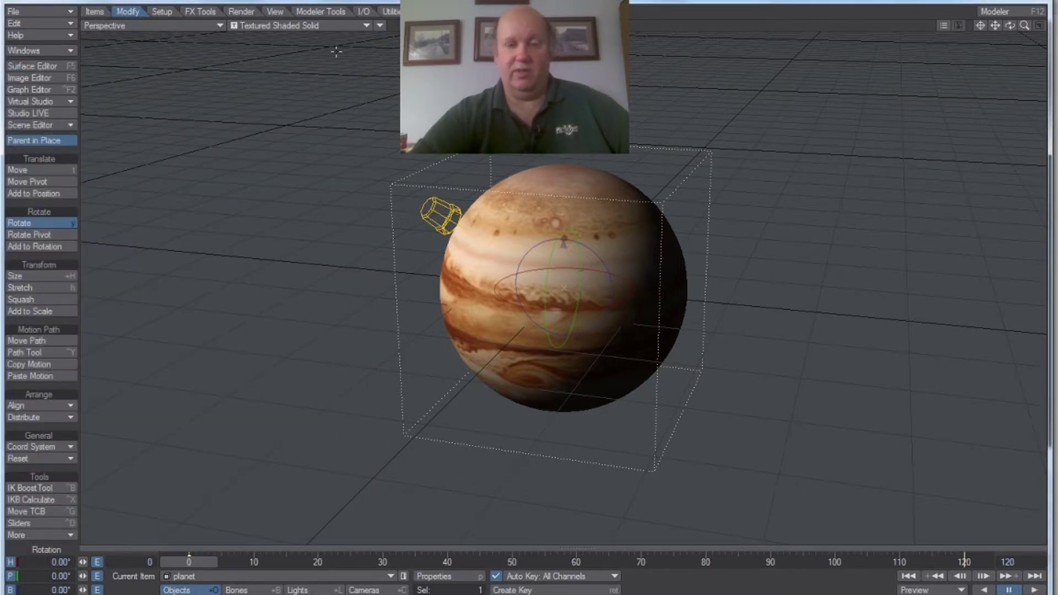
# Render the current frame to check the bump-mapped planet, then close the render.
pyautogui.press('F9')
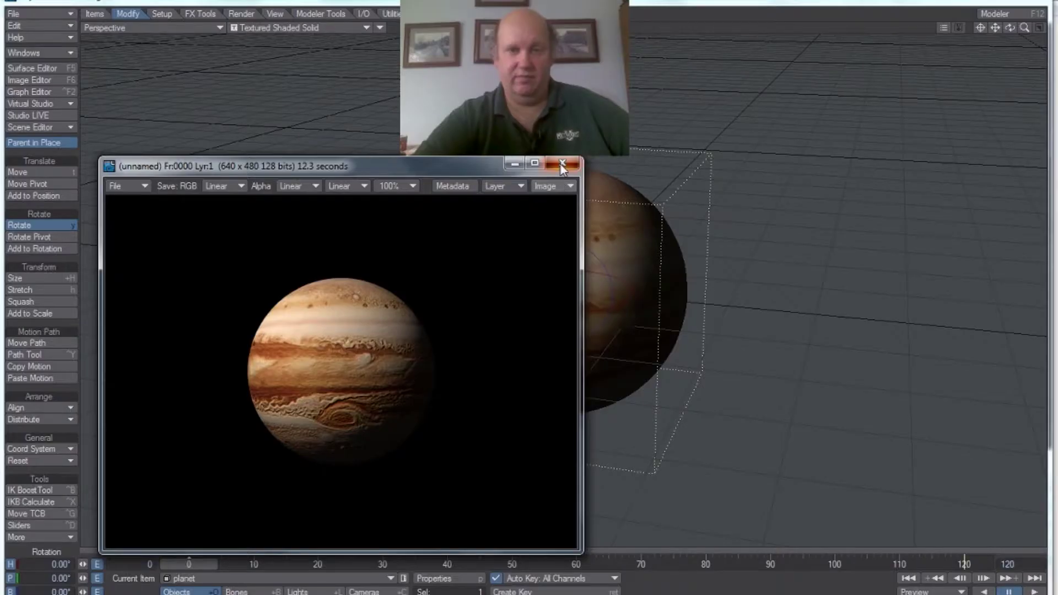
pyautogui.click(562, 163)
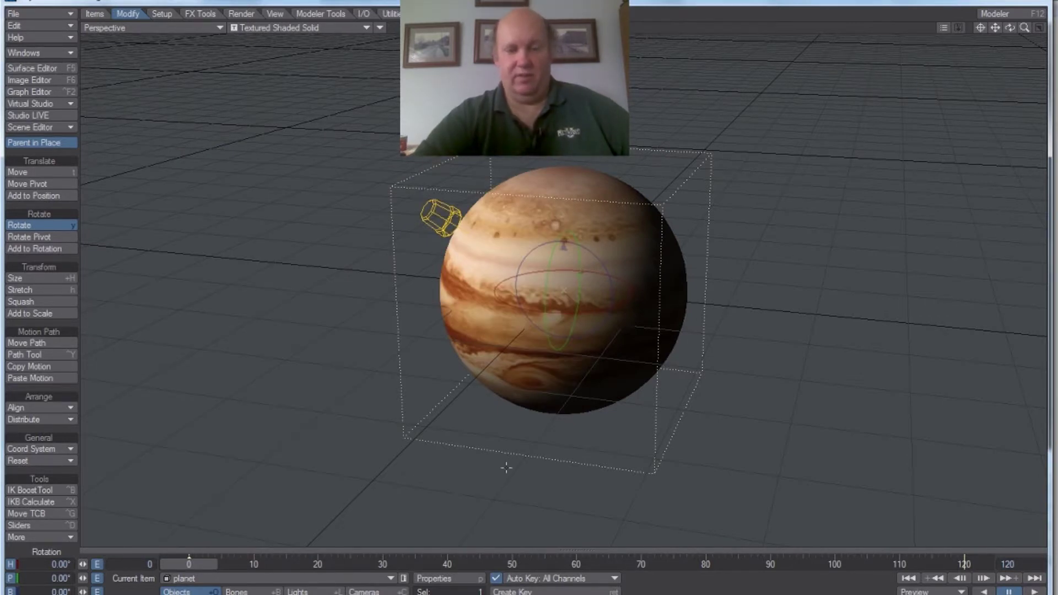
# Switch to Modeler, copy all of the planet's polygons and paste them into the second layer.
pyautogui.press('F12')
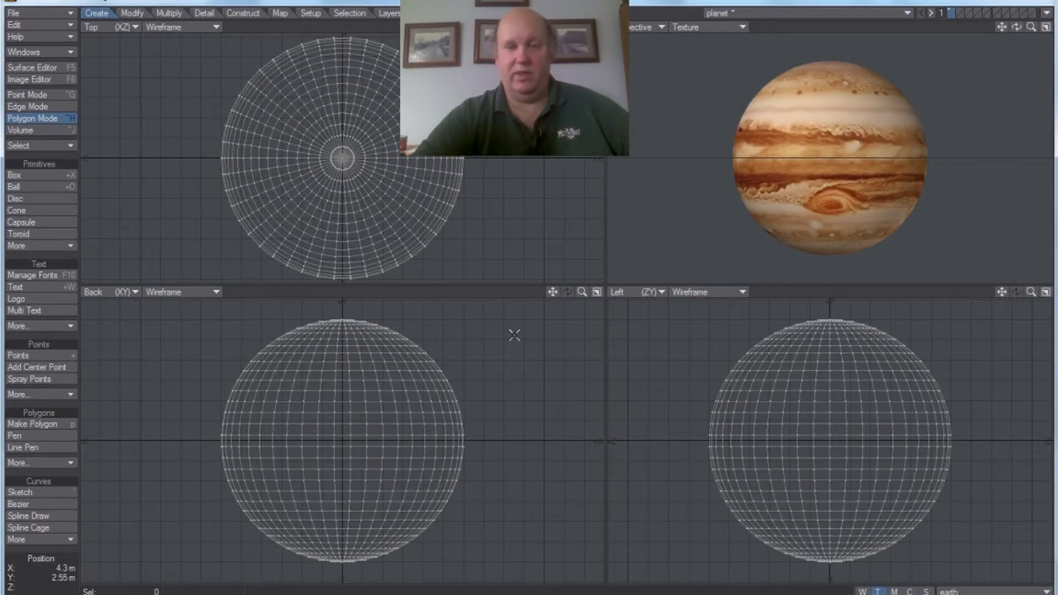
pyautogui.moveTo(517, 339)
pyautogui.mouseDown()
pyautogui.moveTo(441, 308)
pyautogui.moveTo(280, 309)
pyautogui.moveTo(191, 436)
pyautogui.moveTo(208, 565)
pyautogui.mouseUp()
pyautogui.moveTo(208, 566)
pyautogui.mouseDown(button='right')
pyautogui.moveTo(428, 576)
pyautogui.moveTo(534, 361)
pyautogui.moveTo(506, 336)
pyautogui.mouseUp(button='right')
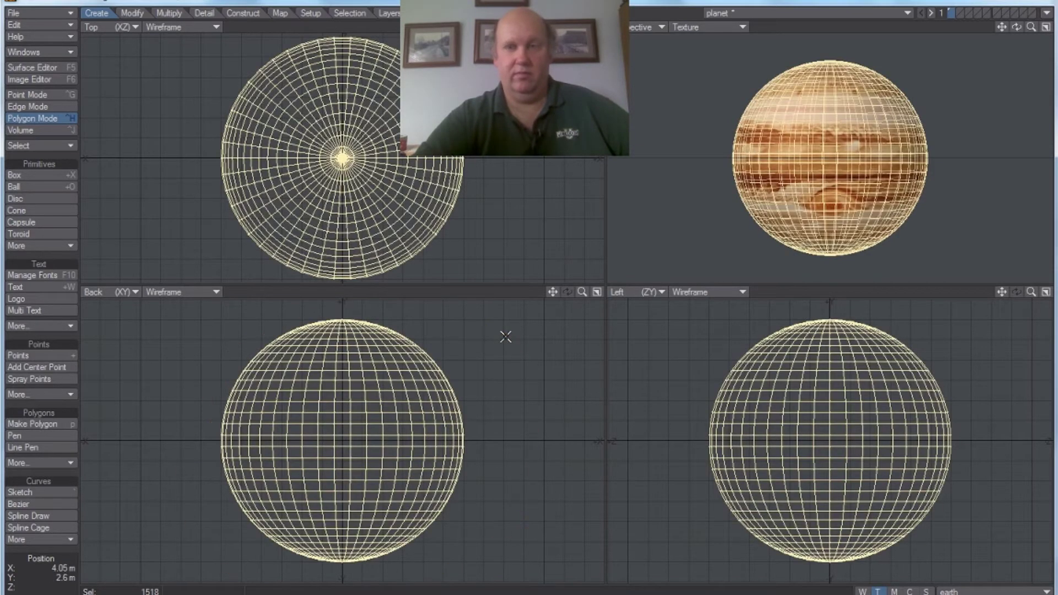
pyautogui.click(25, 25)
pyautogui.click(63, 39)
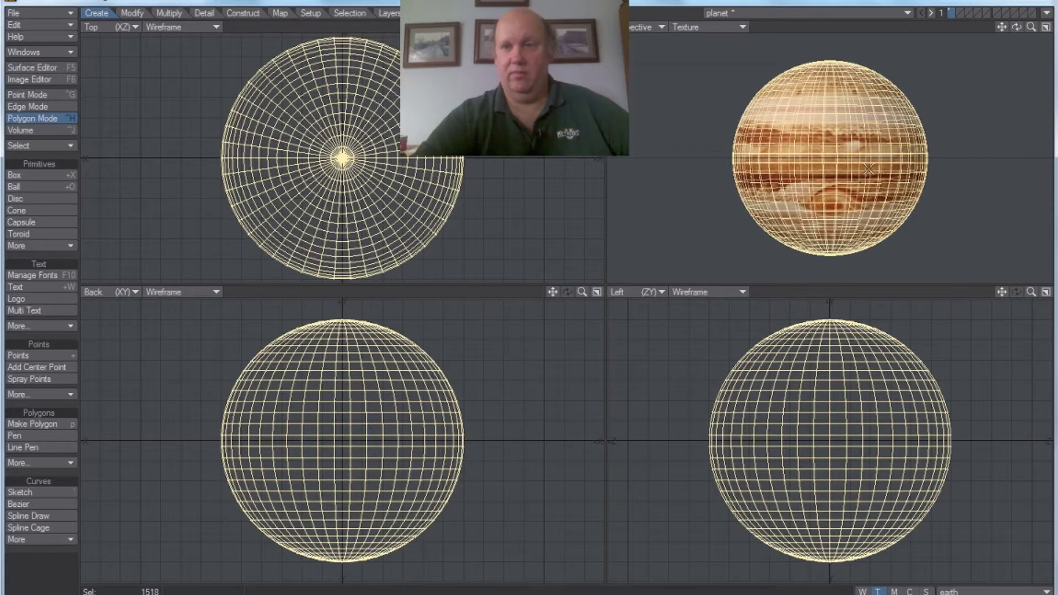
pyautogui.click(960, 12)
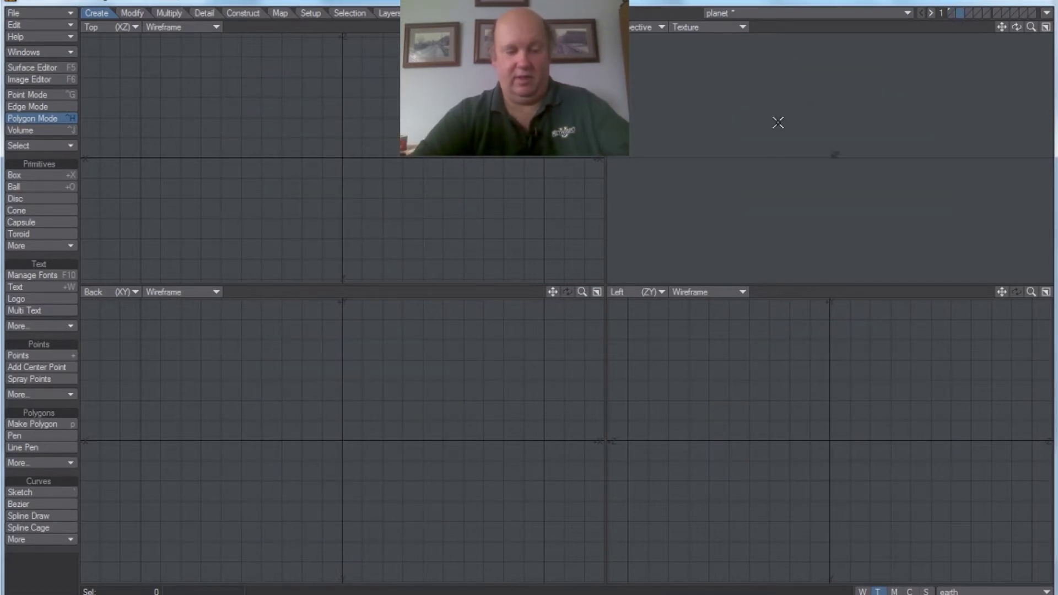
pyautogui.hotkey('ctrl', 'v')
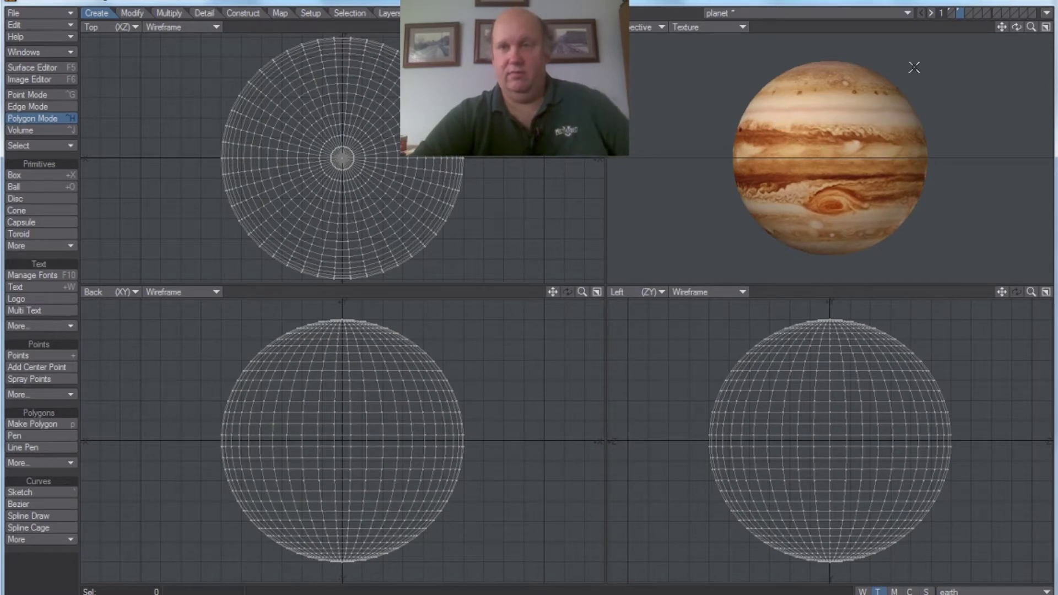
# Show the first layer in the background and scale the second layer's sphere slightly larger than the planet.
pyautogui.click(950, 14)
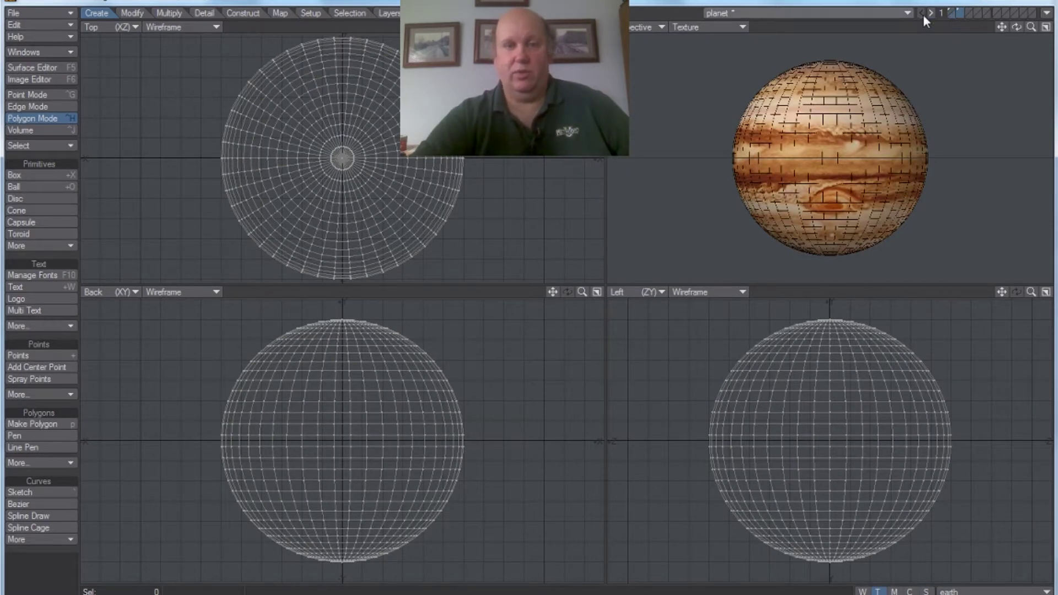
pyautogui.click(131, 14)
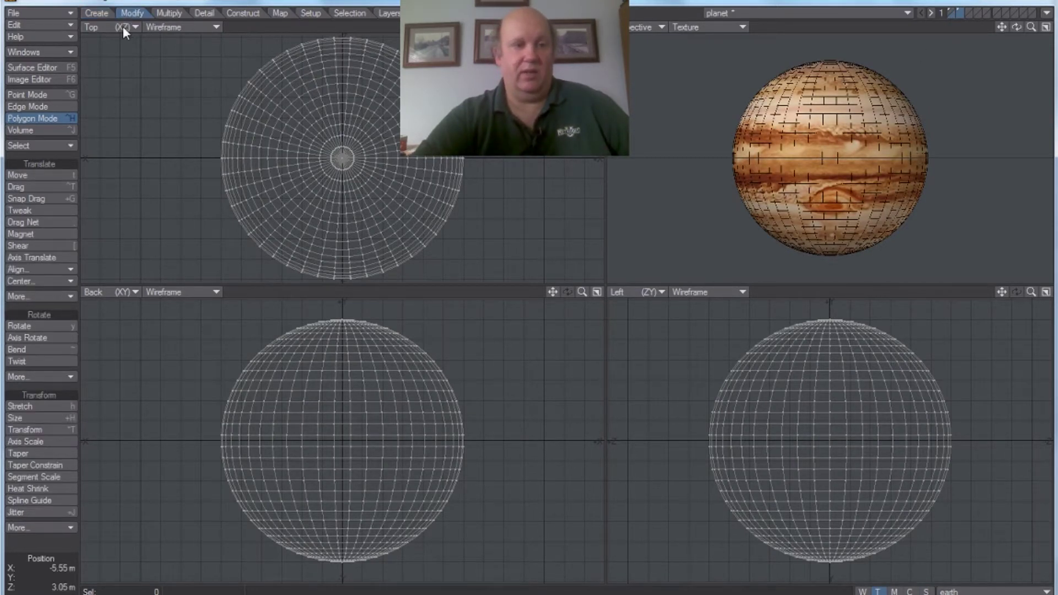
pyautogui.click(45, 418)
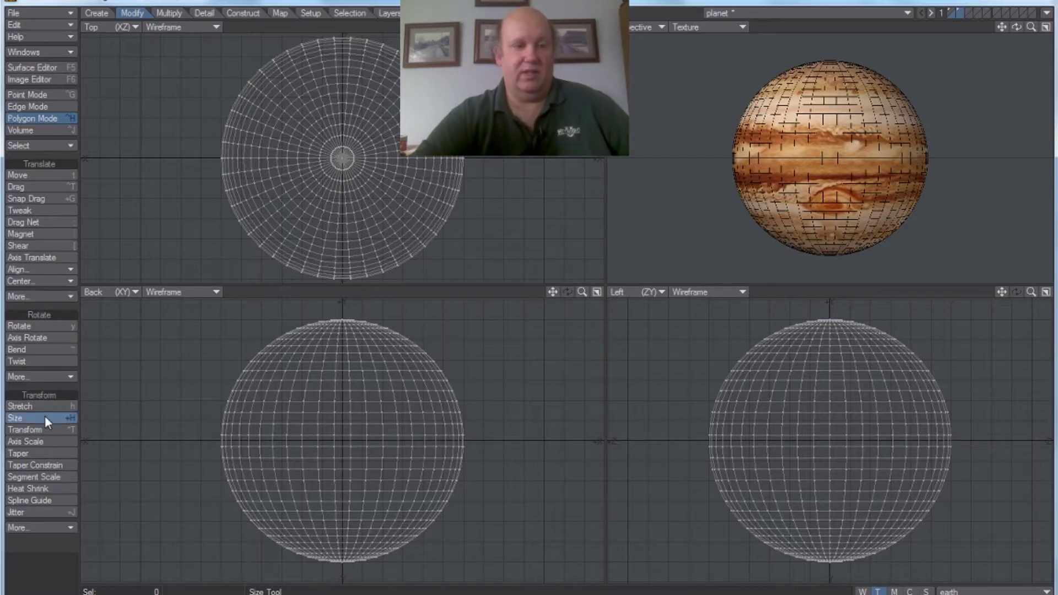
pyautogui.moveTo(484, 342); pyautogui.dragTo(507, 342)
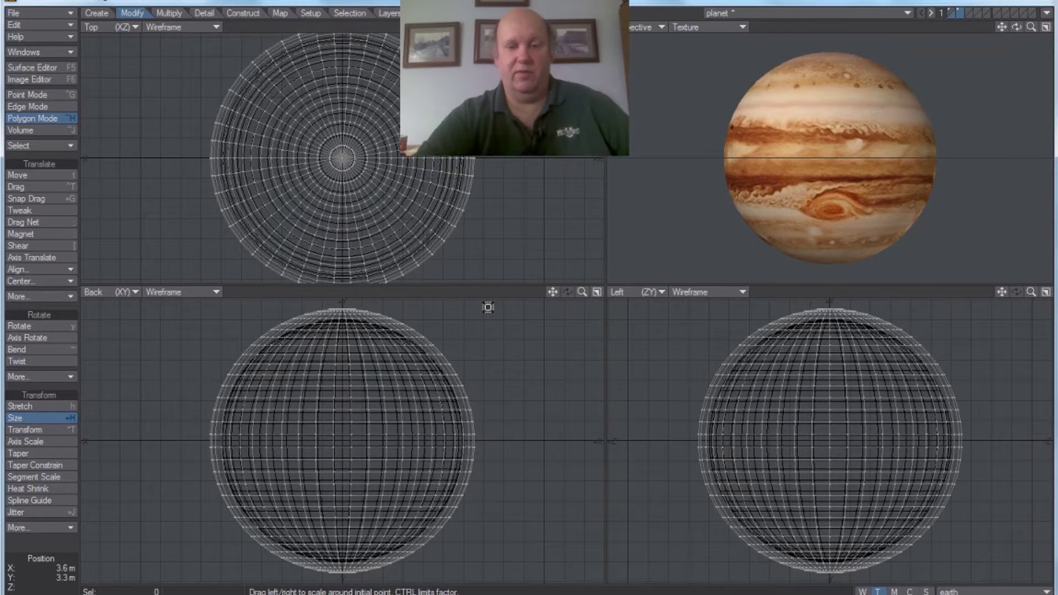
pyautogui.click(51, 420)
# Select all polygons of the enlarged sphere, assign them a new surface named clouds, and clear the selection.
pyautogui.moveTo(582, 292); pyautogui.dragTo(568, 293)
pyautogui.moveTo(529, 342)
pyautogui.mouseDown(button='right')
pyautogui.moveTo(305, 308)
pyautogui.moveTo(172, 413)
pyautogui.mouseUp(button='right')
pyautogui.moveTo(0, 485)
pyautogui.mouseDown(button='right')
pyautogui.moveTo(238, 540)
pyautogui.moveTo(472, 69)
pyautogui.mouseUp(button='right')
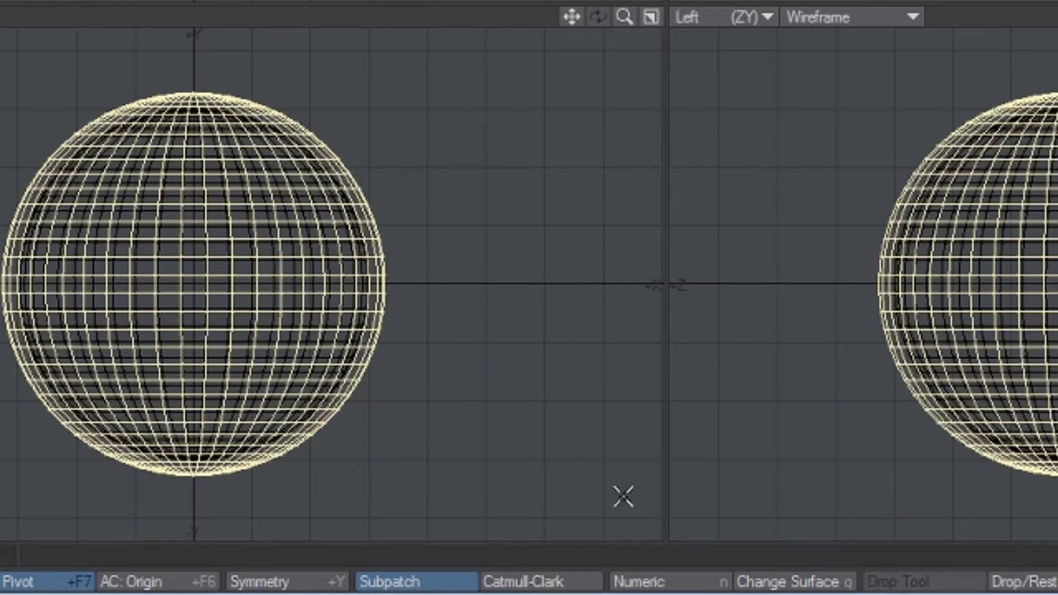
pyautogui.click(815, 581)
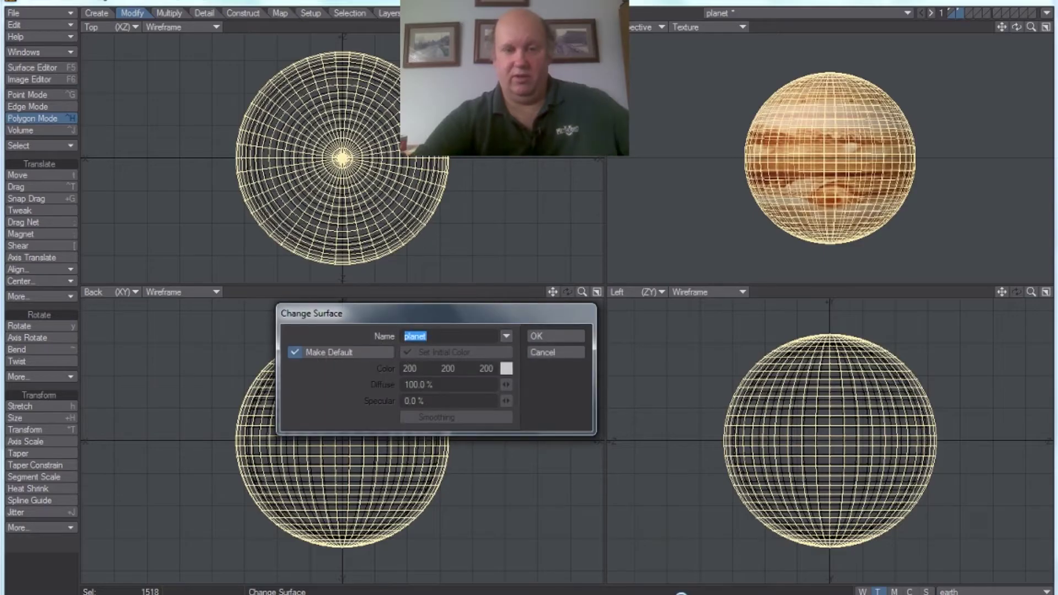
pyautogui.write('clou')
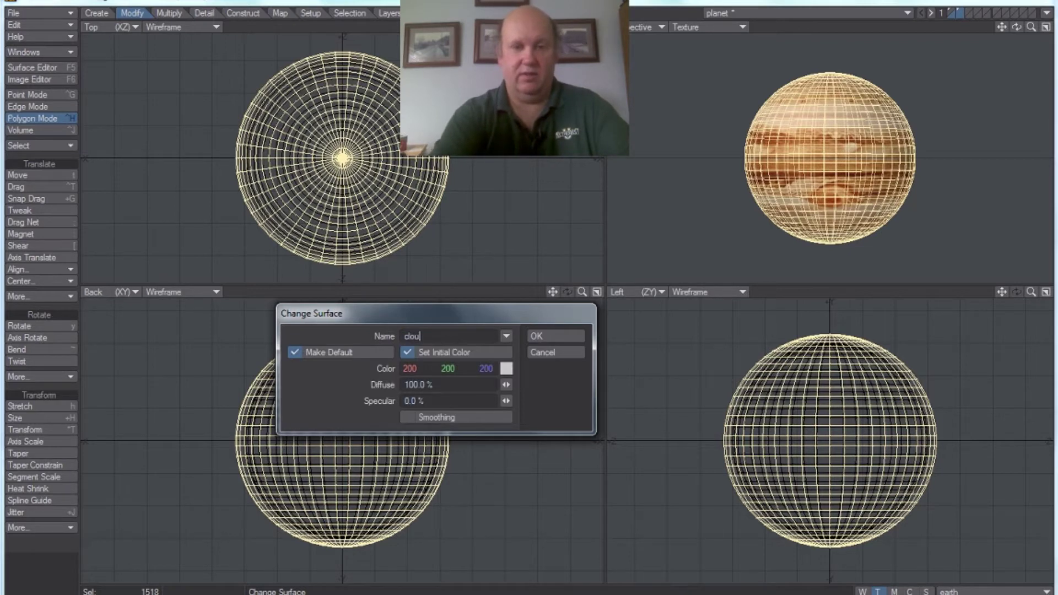
pyautogui.write('ds')
pyautogui.press('Return')
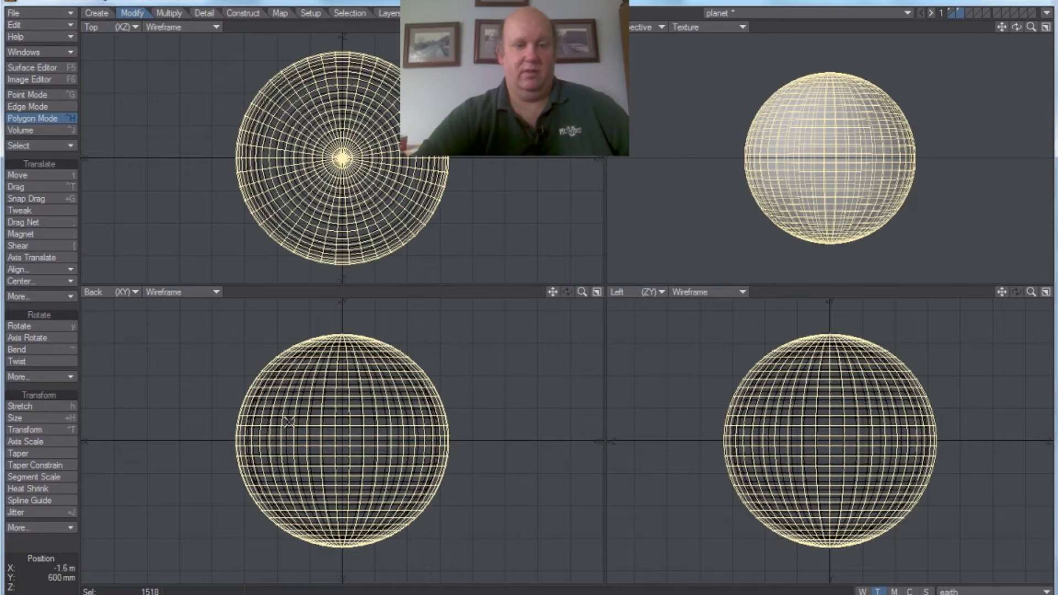
pyautogui.moveTo(243, 351)
pyautogui.mouseDown(button='right')
pyautogui.moveTo(243, 581)
pyautogui.moveTo(389, 309)
pyautogui.moveTo(205, 365)
pyautogui.moveTo(213, 374)
pyautogui.mouseUp(button='right')
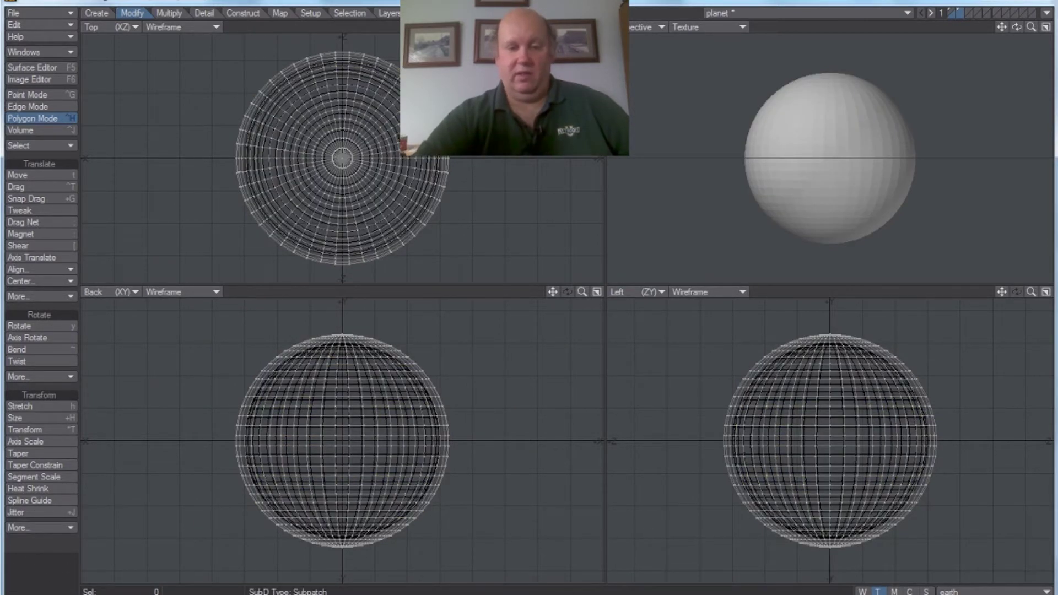
# Switch to Layout and replace the planet surface's color texture image with Earth2.jpg.
pyautogui.press('F12')
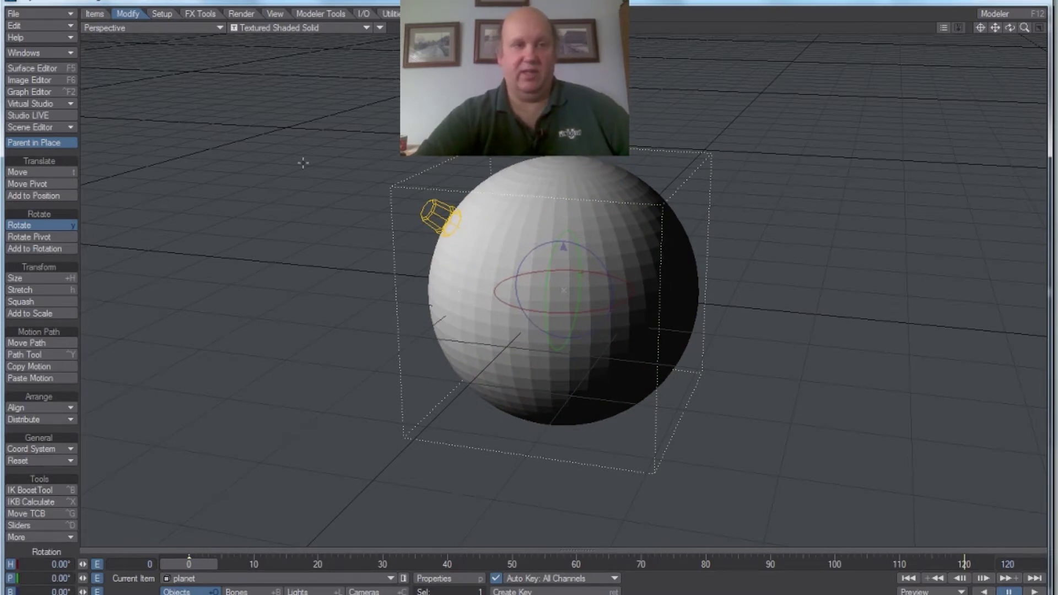
pyautogui.click(46, 67)
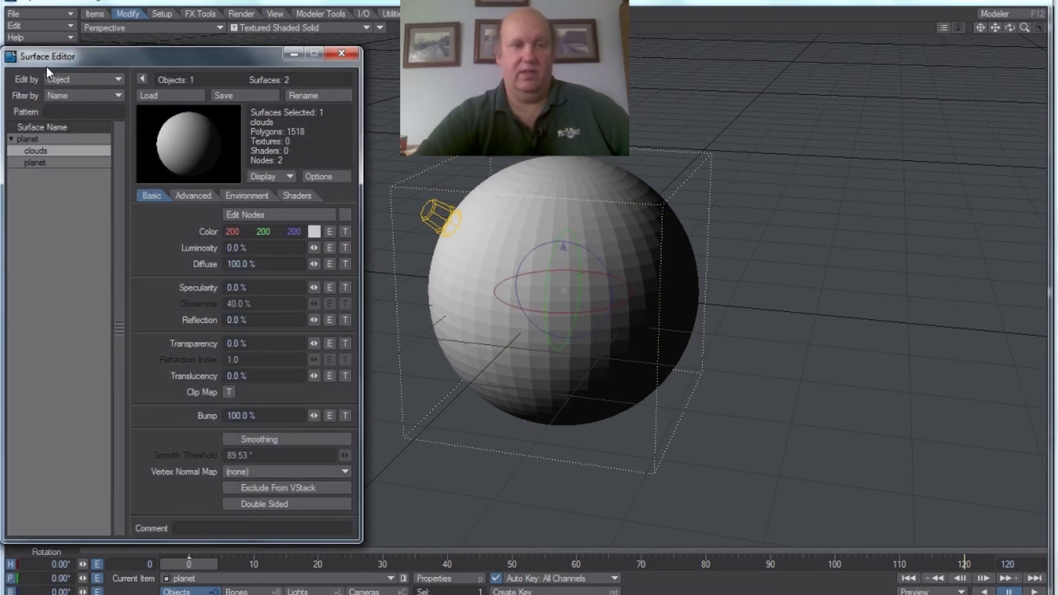
pyautogui.click(42, 161)
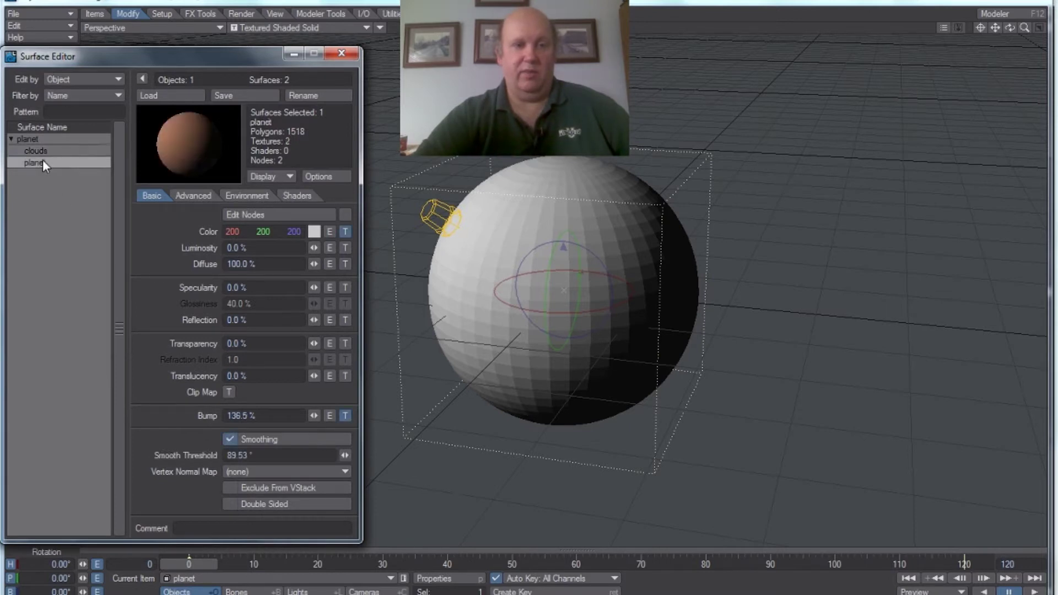
pyautogui.click(345, 231)
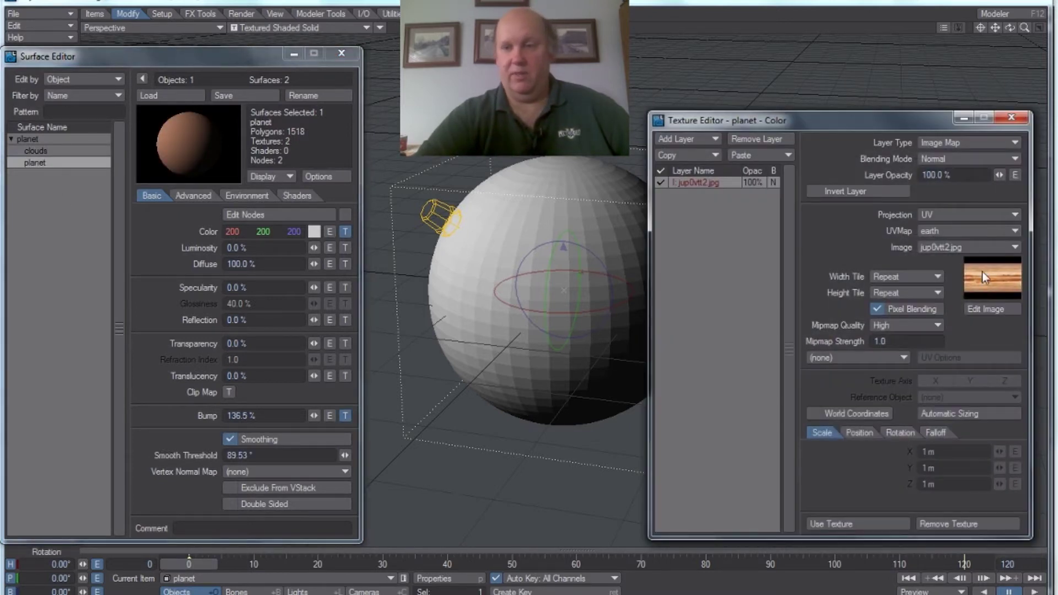
pyautogui.click(990, 249)
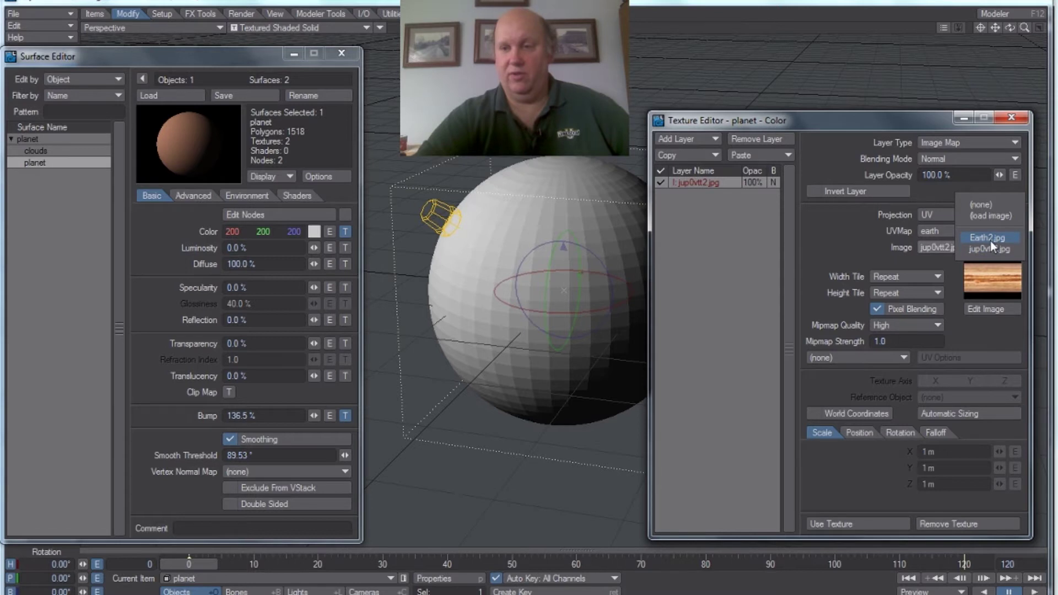
pyautogui.click(990, 240)
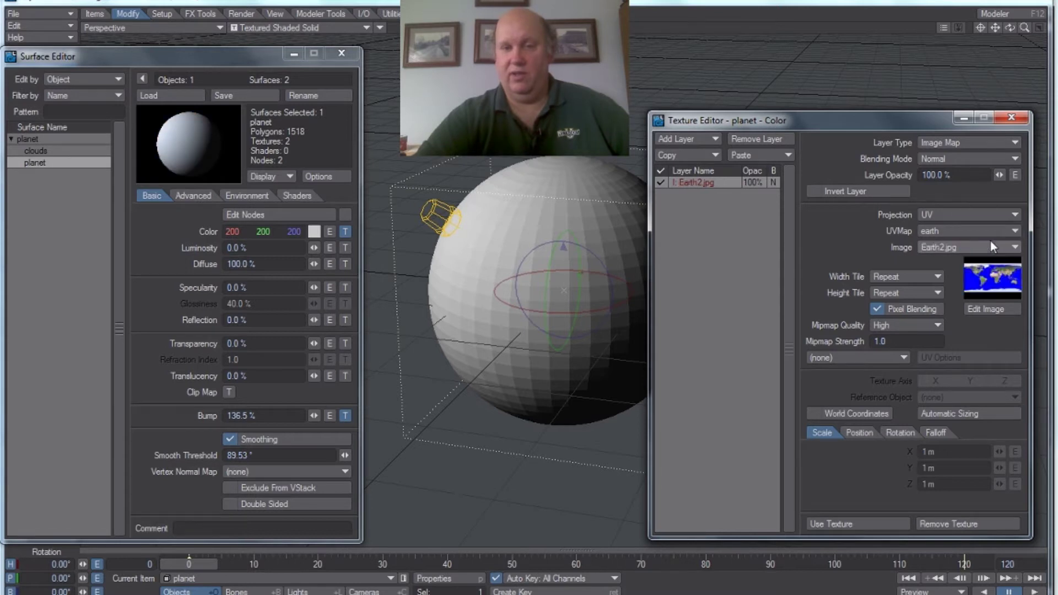
pyautogui.click(855, 521)
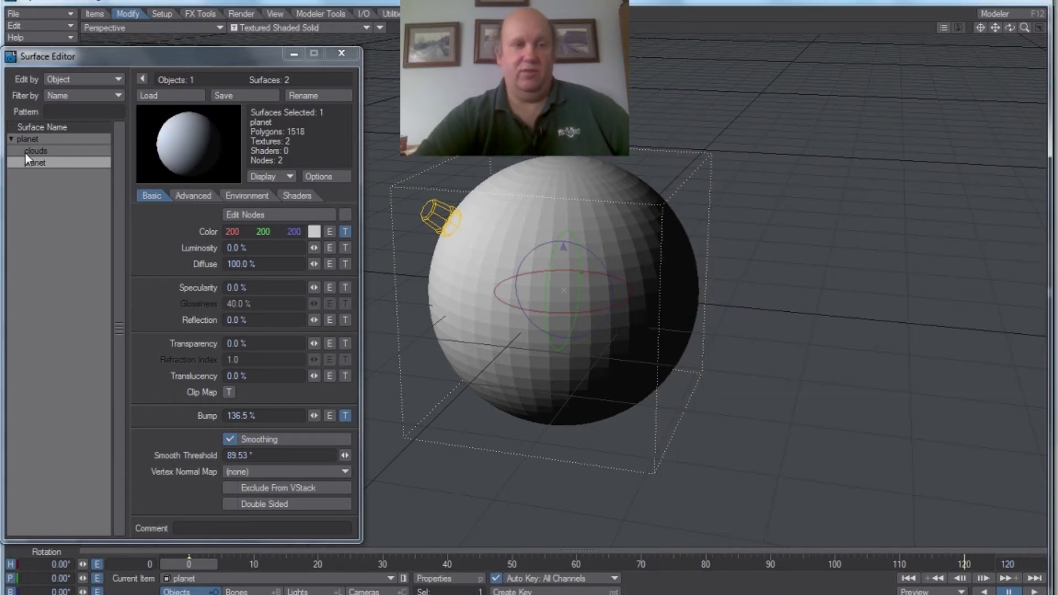
# Add a color texture to the clouds surface using UV projection, the earth UV map and the loaded image earthclouds.png.
pyautogui.click(25, 152)
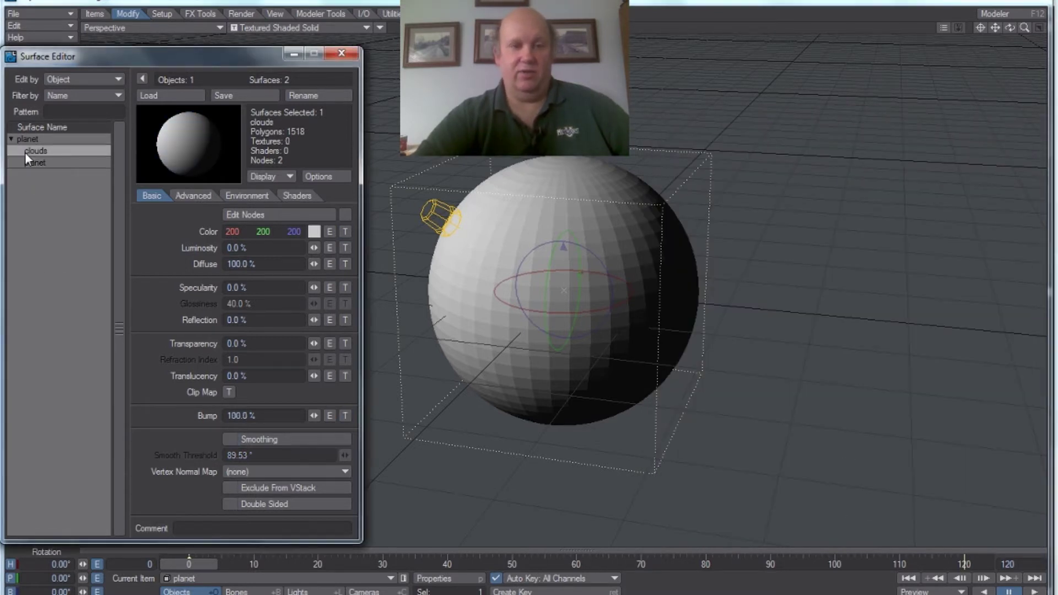
pyautogui.click(343, 232)
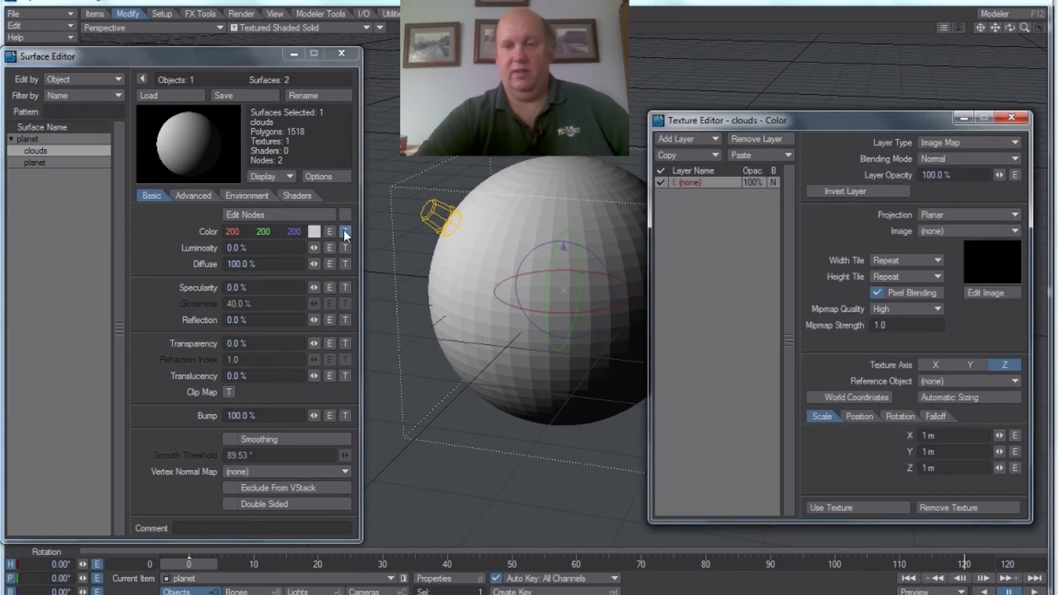
pyautogui.click(950, 214)
pyautogui.click(957, 270)
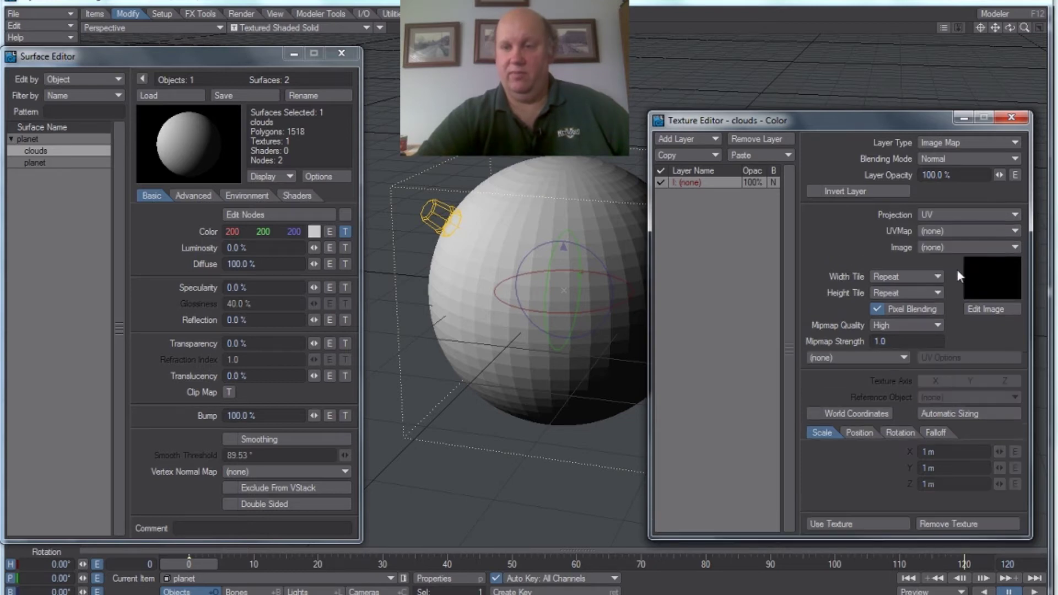
pyautogui.click(957, 249)
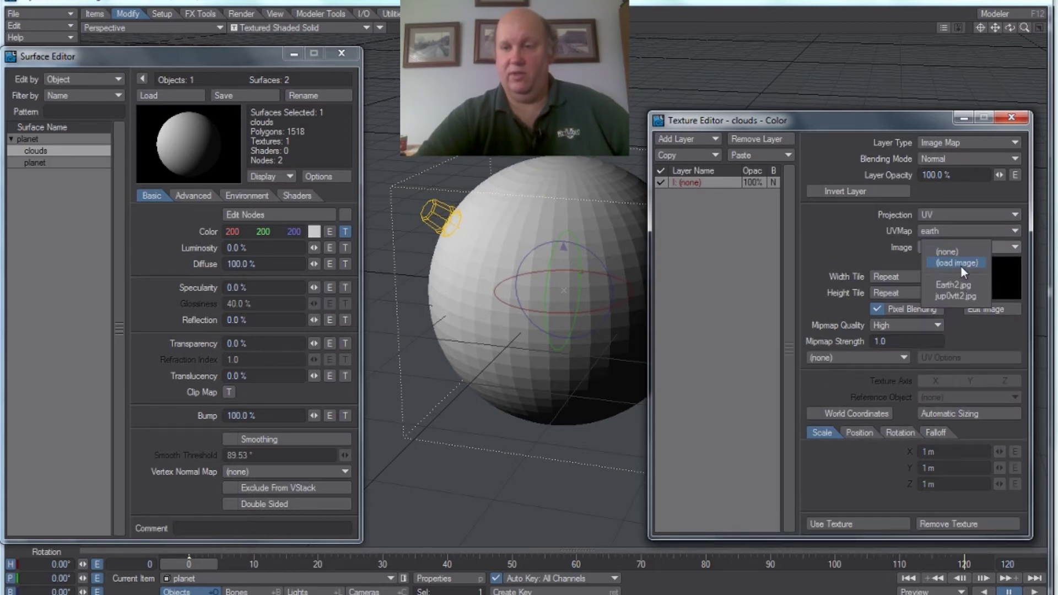
pyautogui.click(960, 264)
pyautogui.click(794, 315)
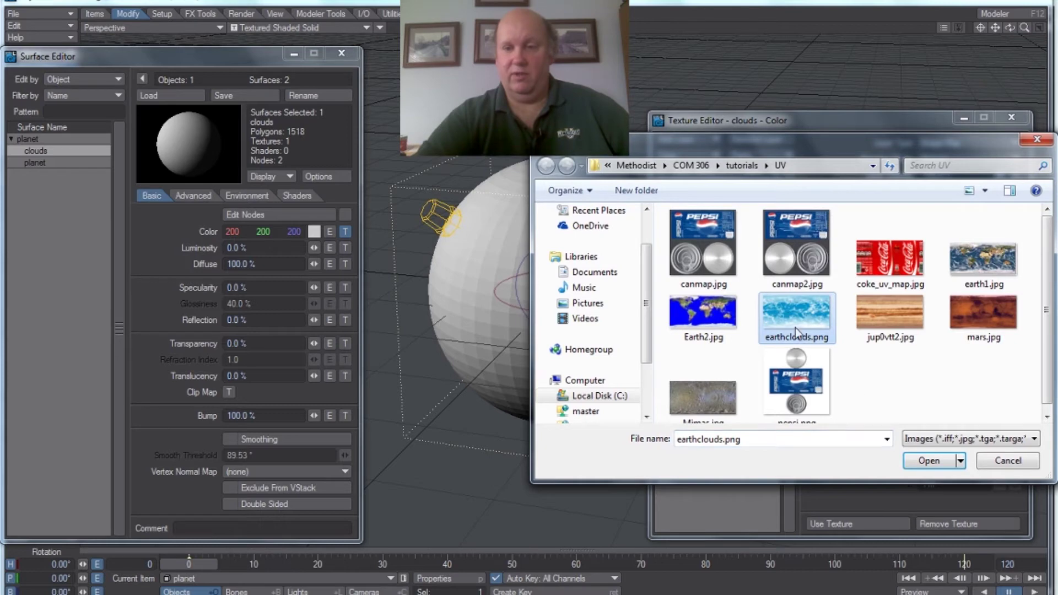
pyautogui.click(930, 460)
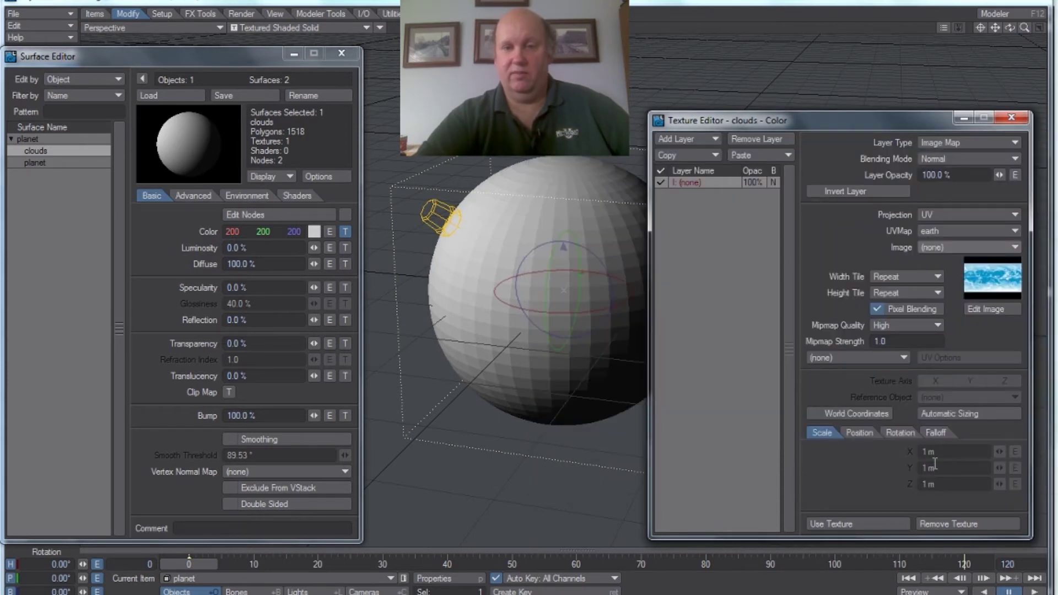
pyautogui.click(885, 524)
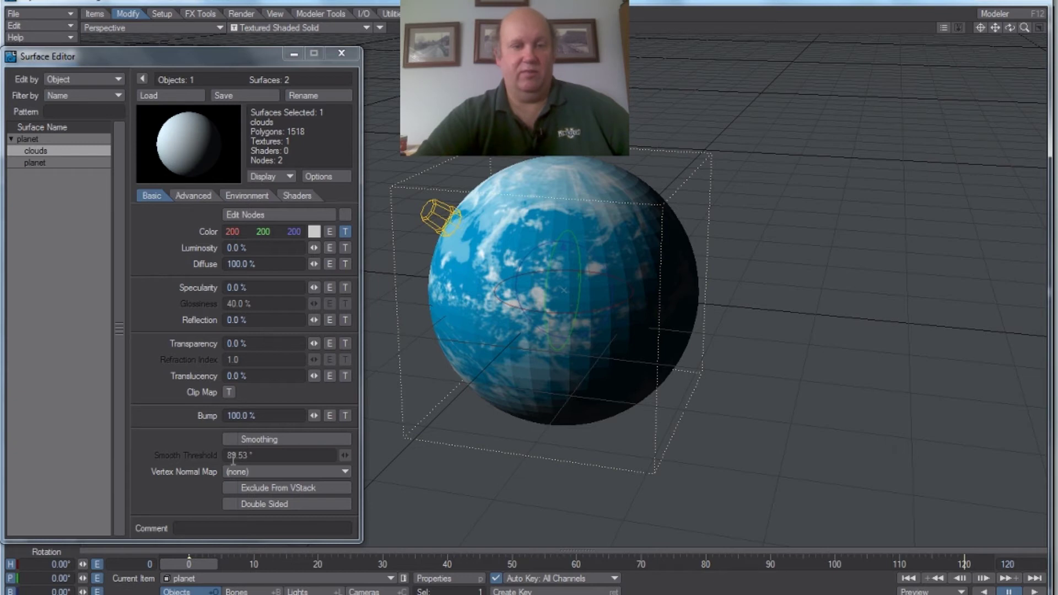
# Smooth the clouds surface and set its transparency to about 51.5 %, refraction index to about 2.225 and luminosity to about 37 %.
pyautogui.click(228, 438)
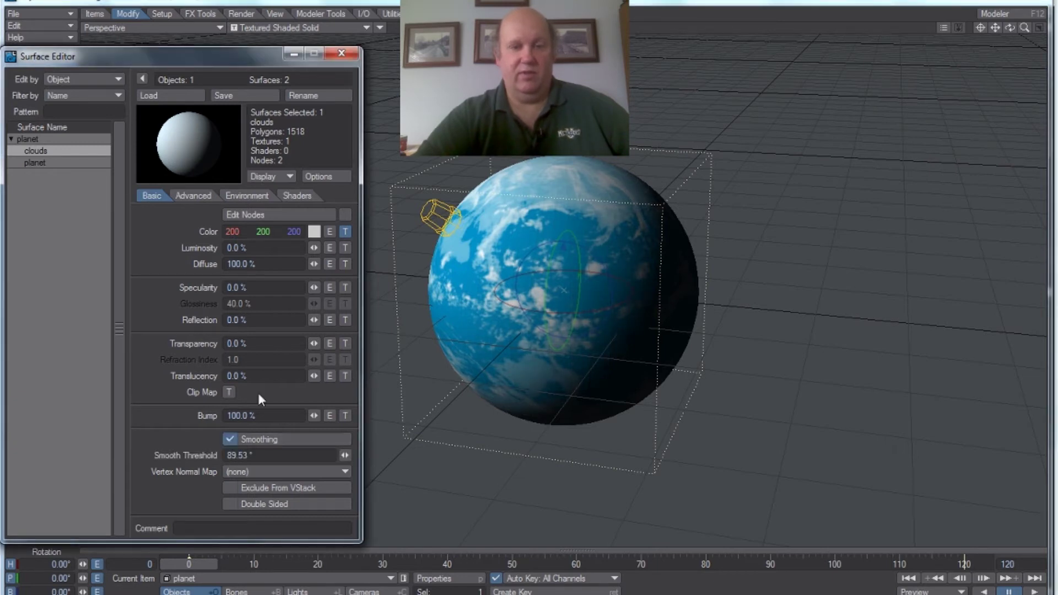
pyautogui.moveTo(317, 343); pyautogui.dragTo(374, 343)
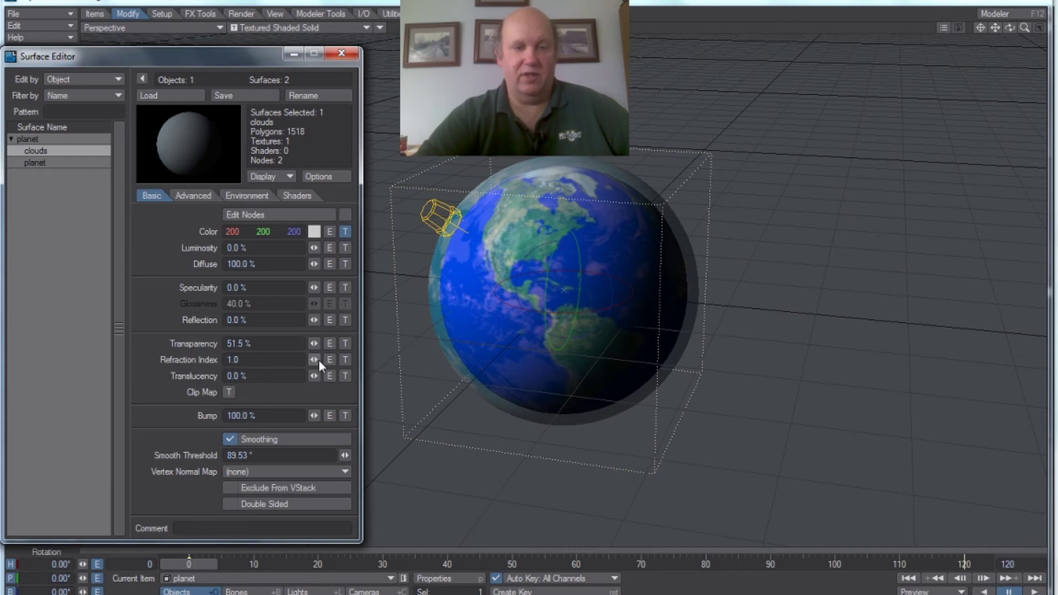
pyautogui.moveTo(314, 359); pyautogui.dragTo(325, 359)
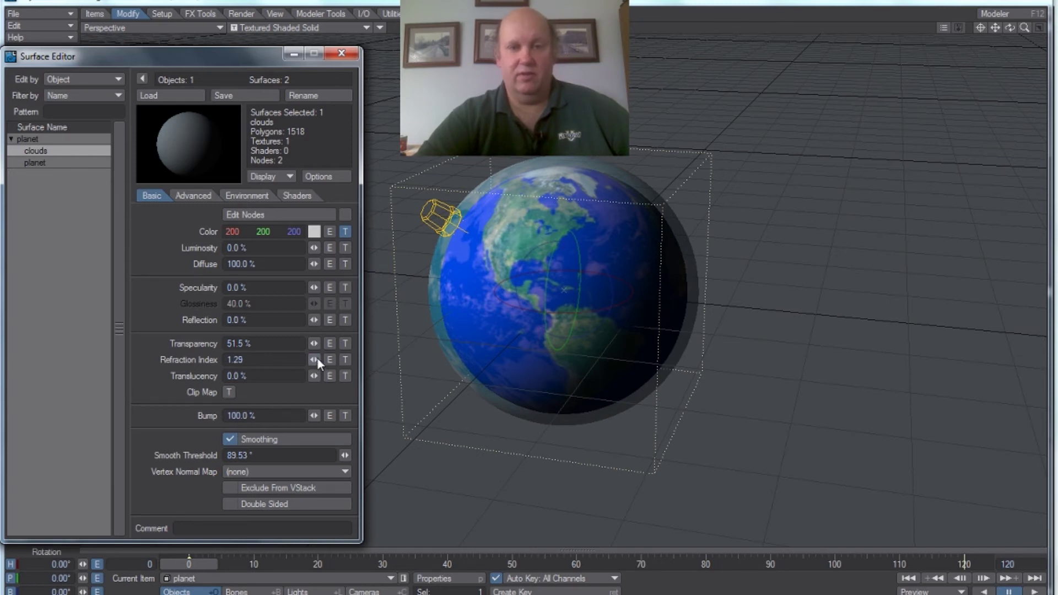
pyautogui.moveTo(316, 359); pyautogui.dragTo(314, 359)
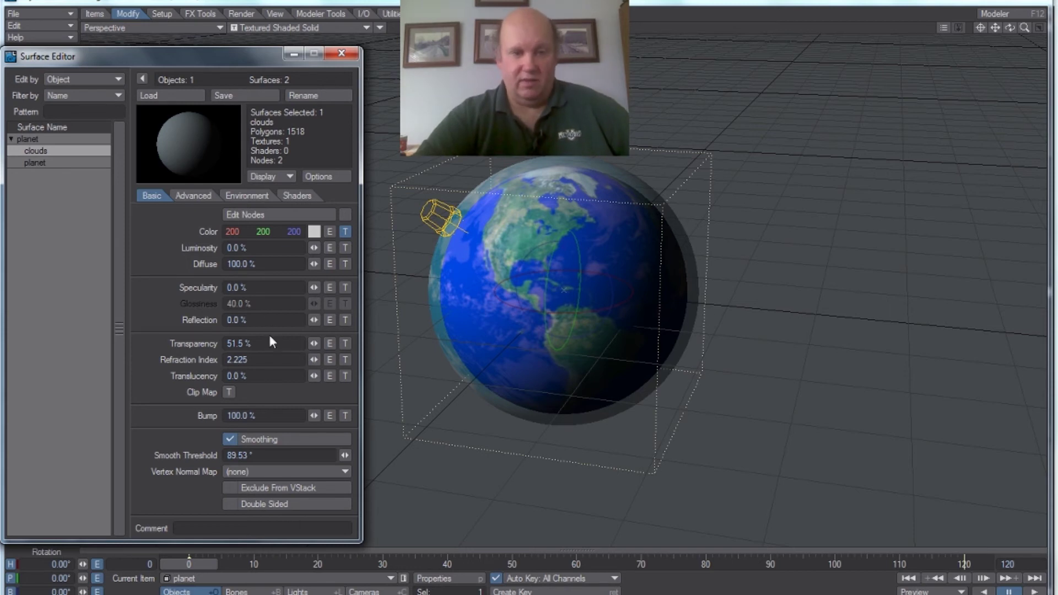
pyautogui.moveTo(314, 247); pyautogui.dragTo(323, 247)
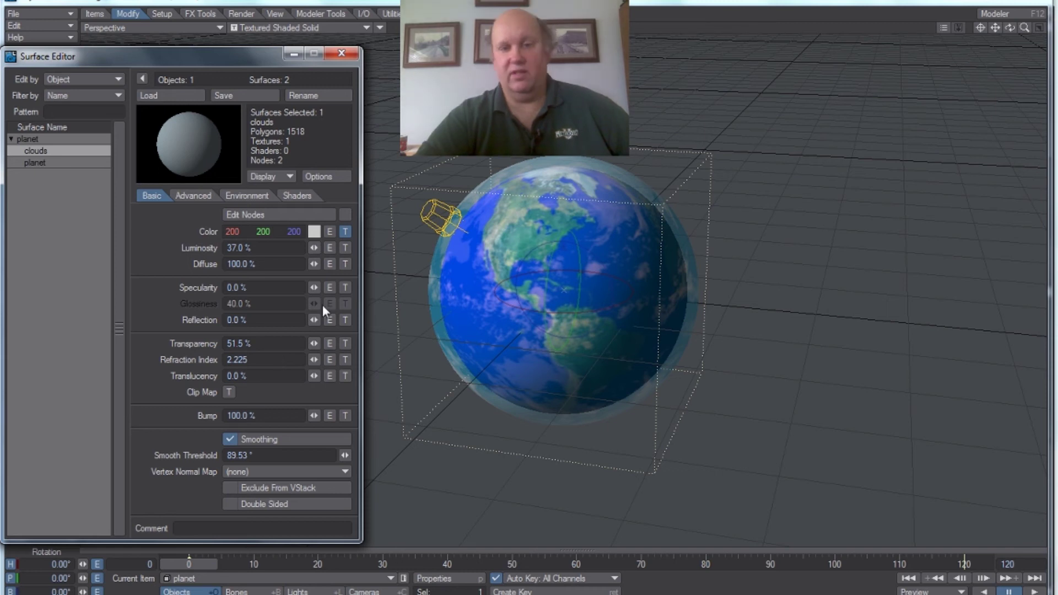
pyautogui.click(341, 54)
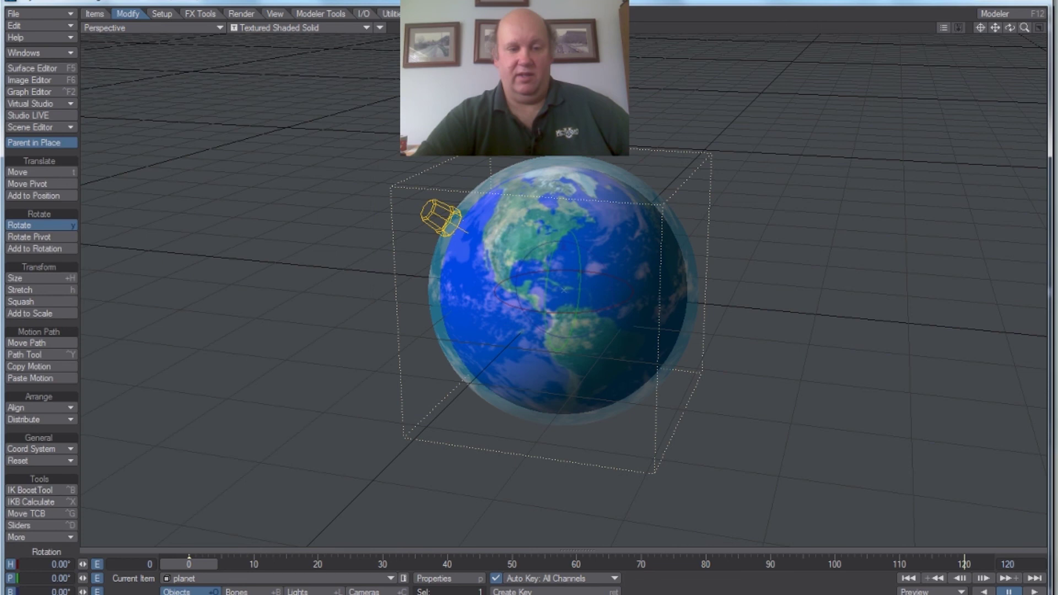